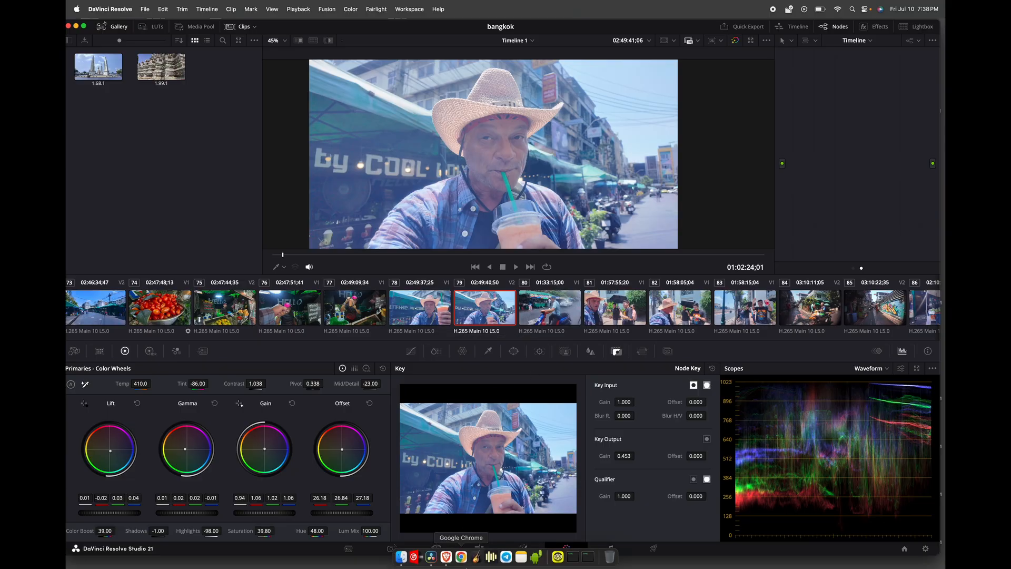
# Switch to the Brave browser and examine the ND filter products shown for the DJI Pocket camera.
pyautogui.click(447, 565)
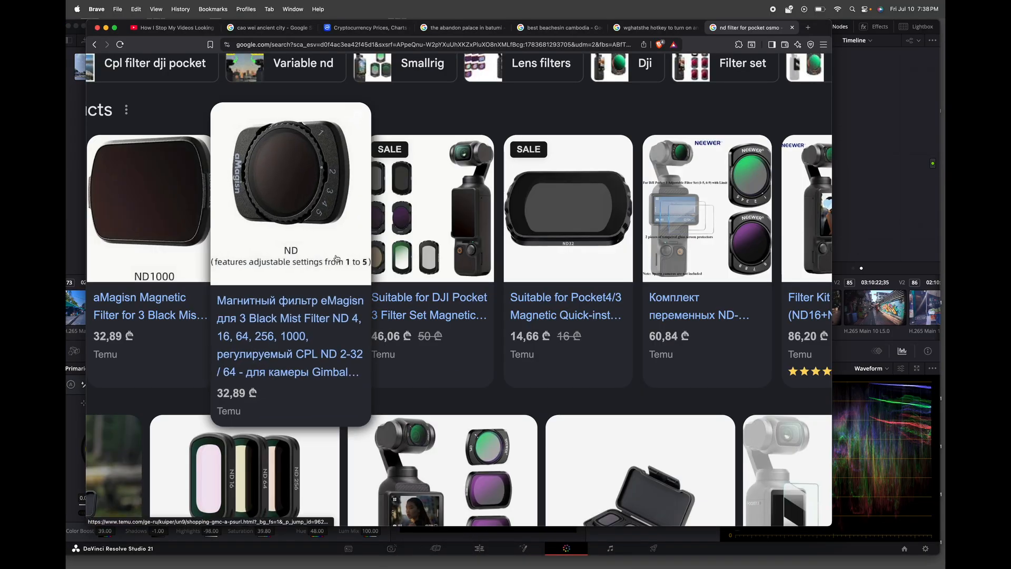
pyautogui.moveTo(532, 232)
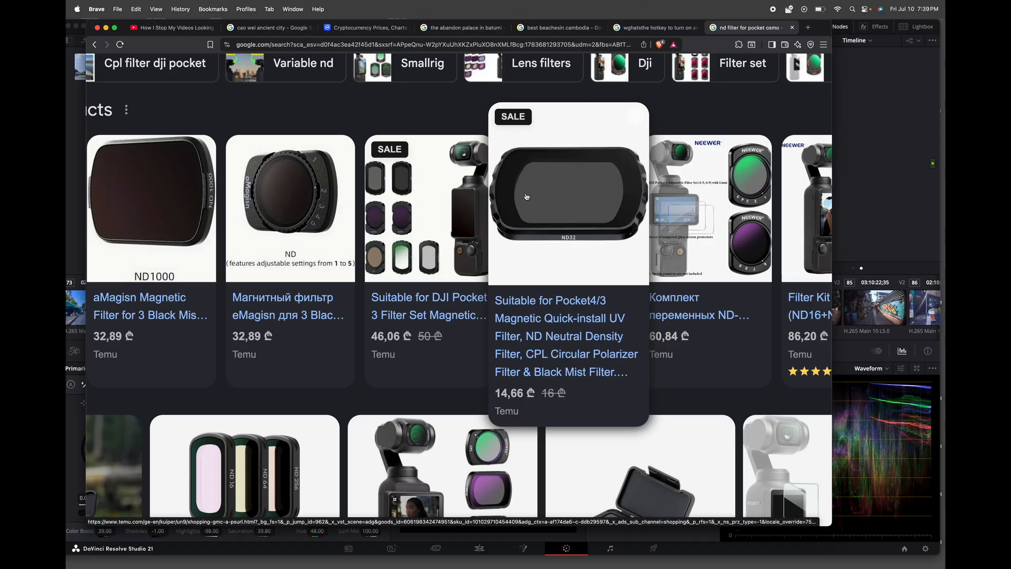
pyautogui.moveTo(480, 196)
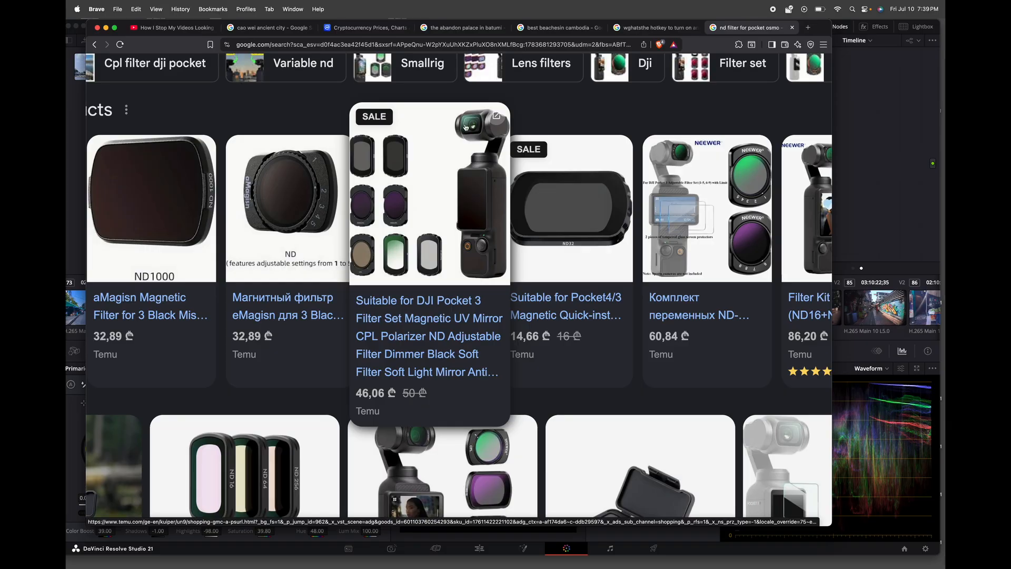
pyautogui.moveTo(579, 207)
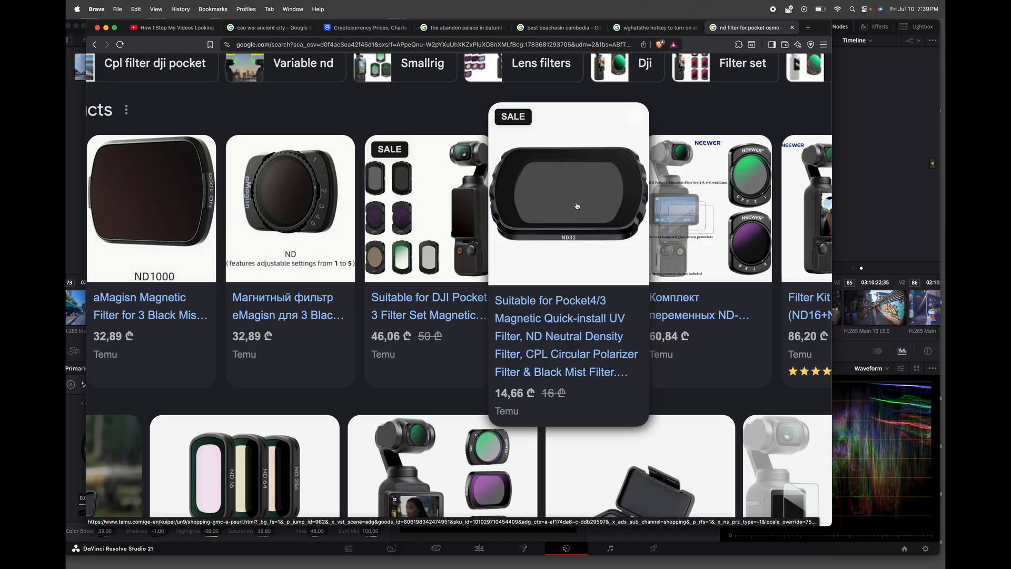
pyautogui.moveTo(169, 207)
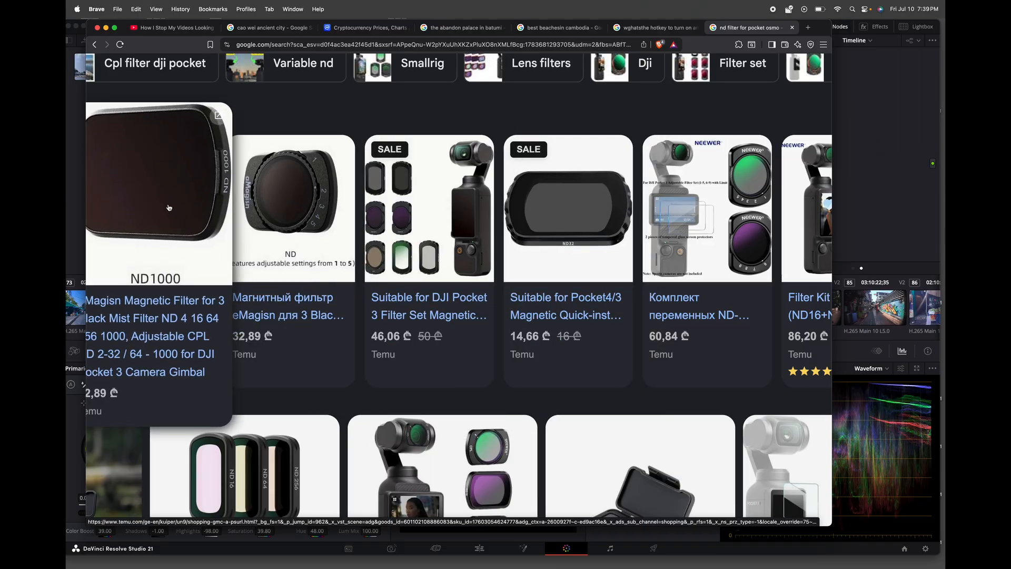
pyautogui.moveTo(308, 205)
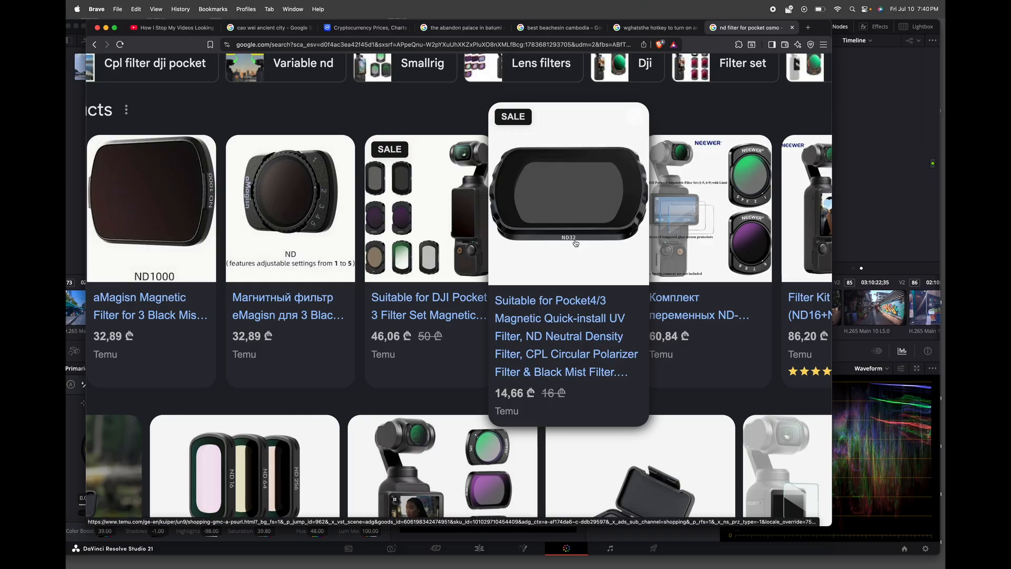
# Return to DaVinci Resolve and review the river and street footage in the Edit page timeline.
pyautogui.click(906, 163)
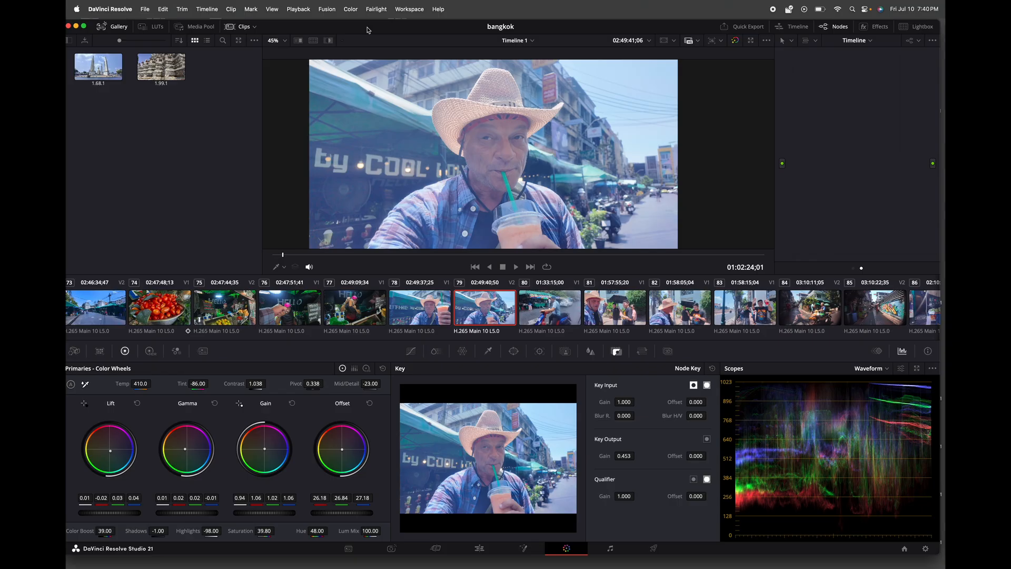
pyautogui.click(484, 551)
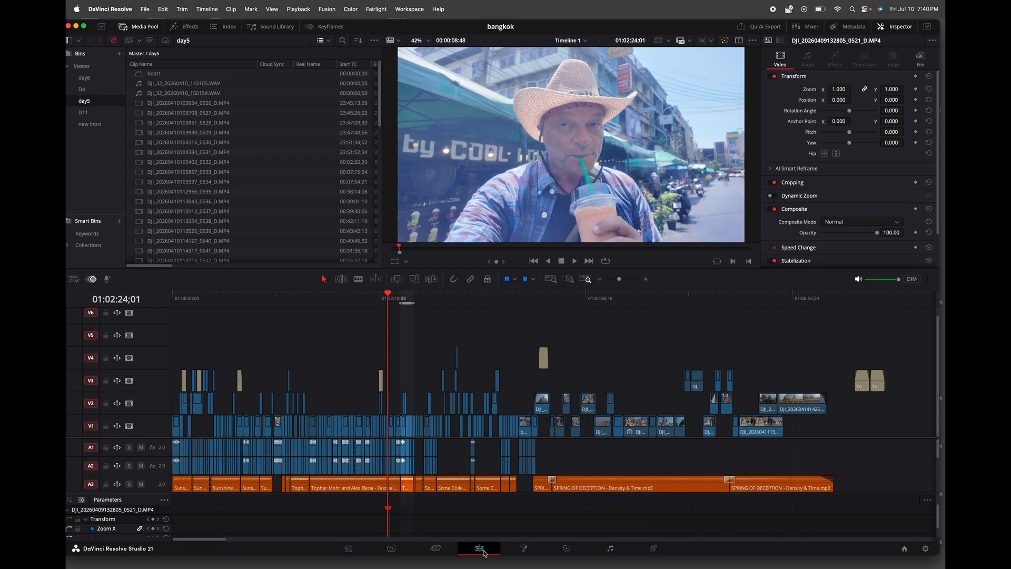
pyautogui.moveTo(421, 300); pyautogui.dragTo(441, 299)
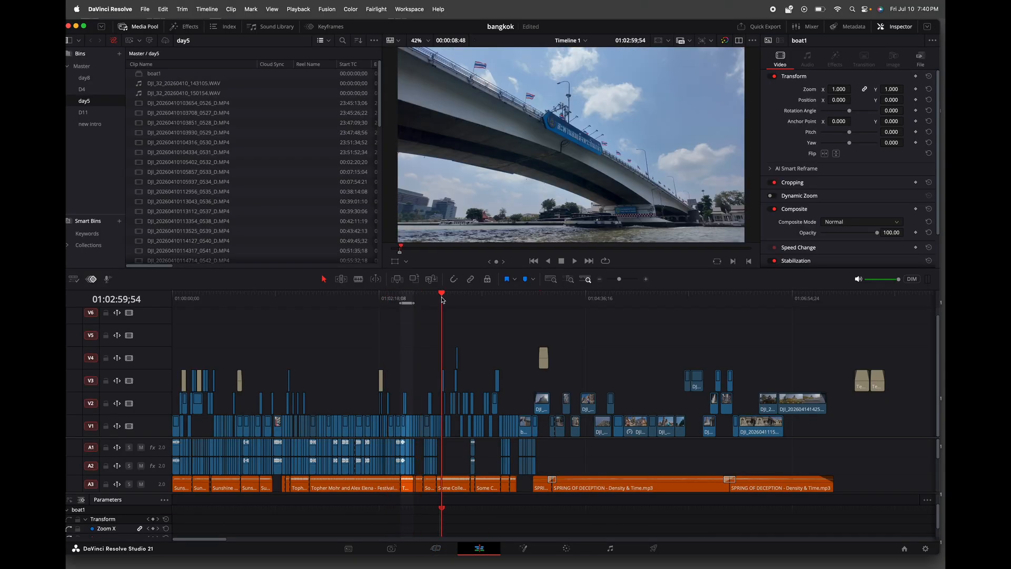
pyautogui.press('space')
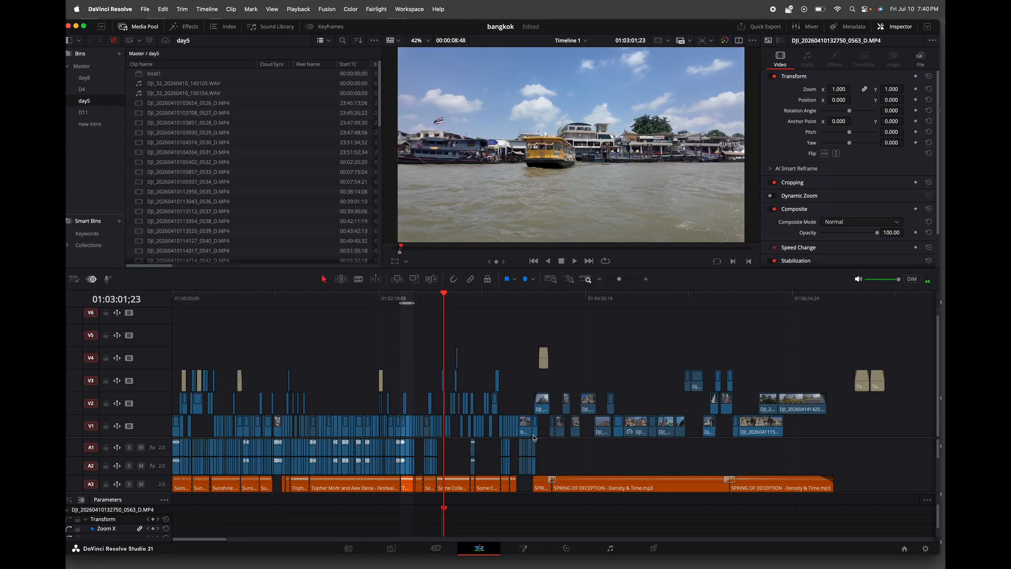
pyautogui.moveTo(448, 300); pyautogui.dragTo(374, 306)
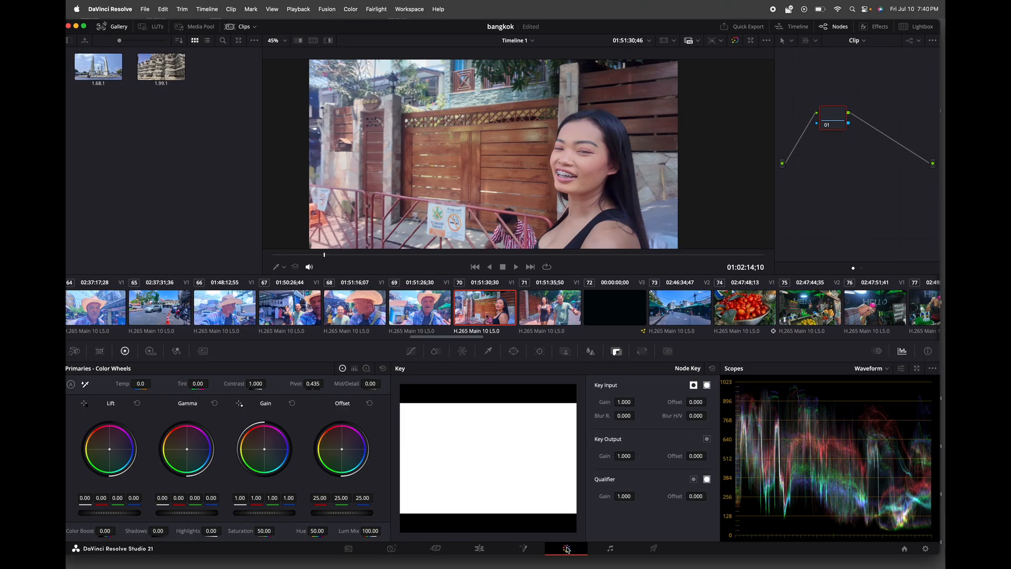
# On the Color page, select clip 140 of the woman with a parasol at the temple stairs and view it full screen.
pyautogui.click(567, 549)
pyautogui.hscroll(10, 285, 319)
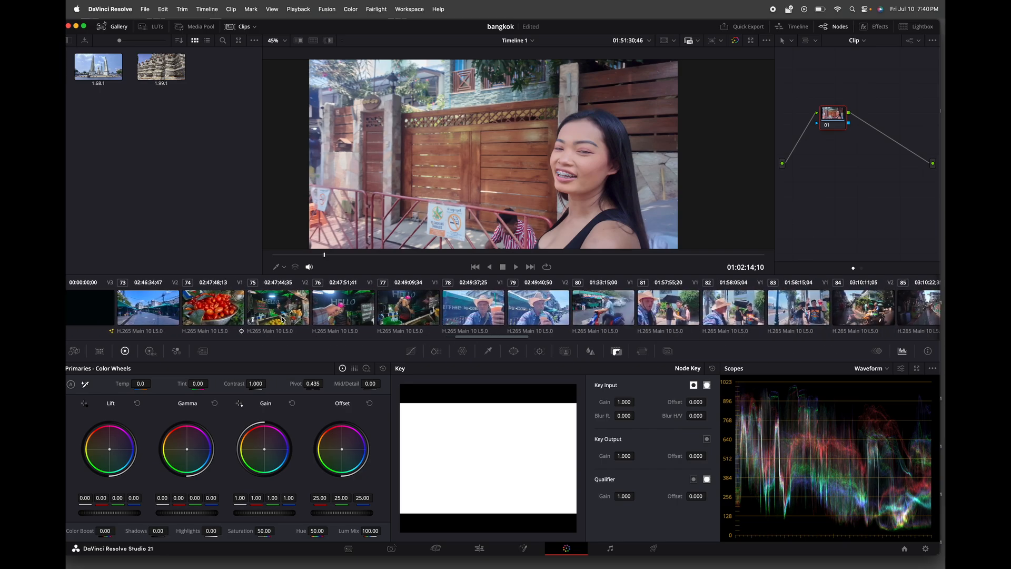
pyautogui.hscroll(10, 282, 319)
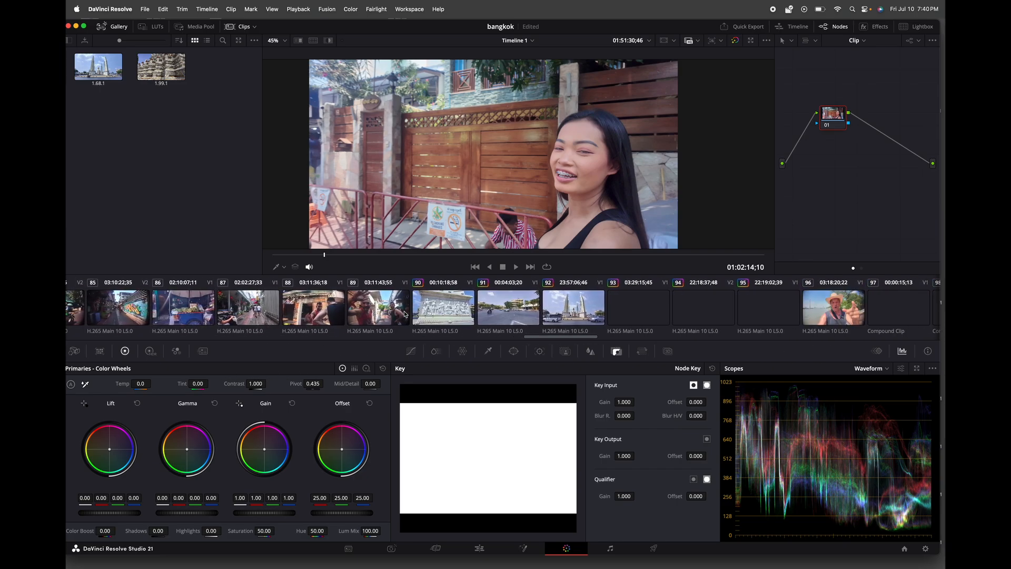
pyautogui.hscroll(12, 405, 314)
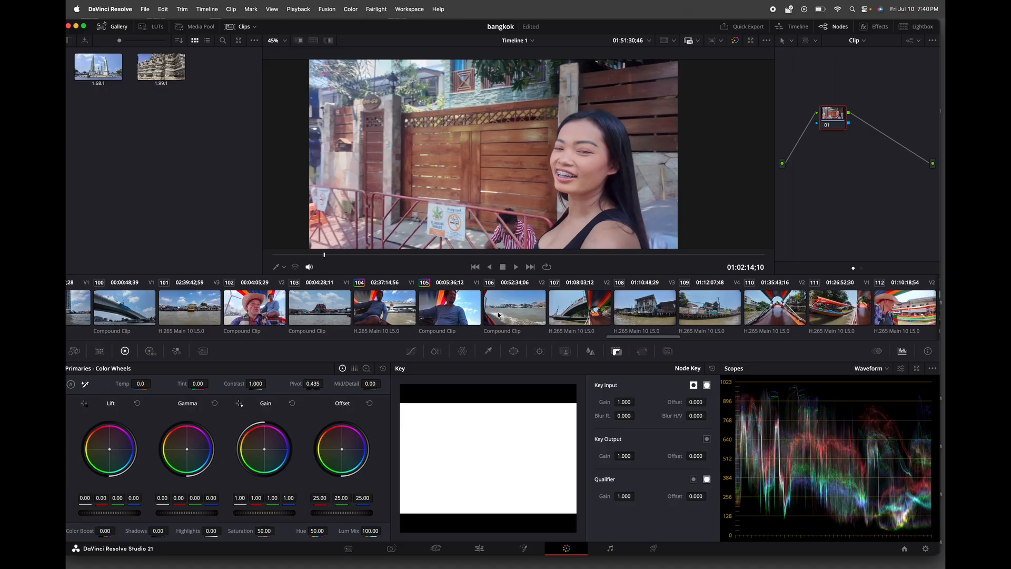
pyautogui.hscroll(10, 498, 316)
pyautogui.hscroll(20, 499, 315)
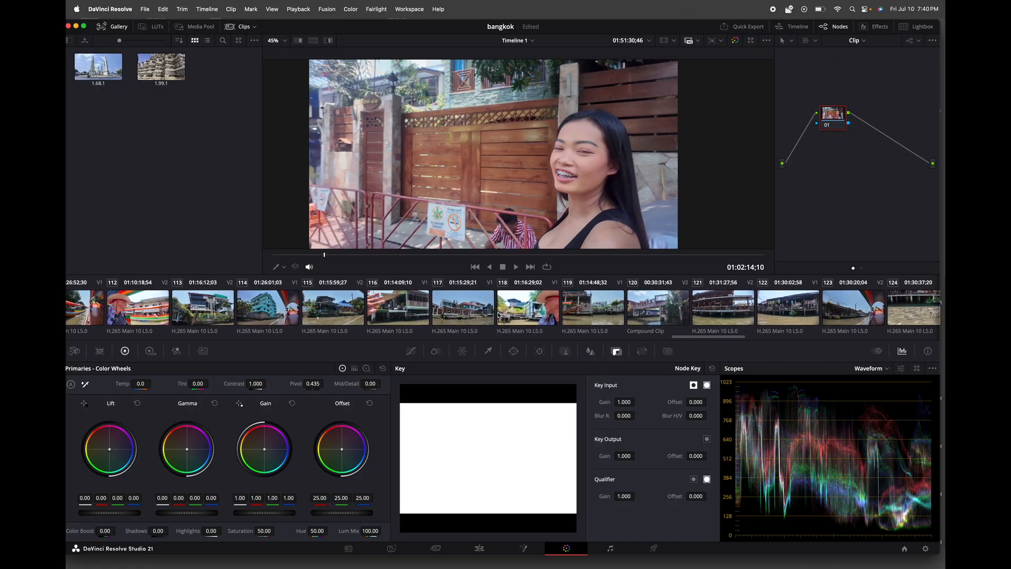
pyautogui.hscroll(2, 499, 315)
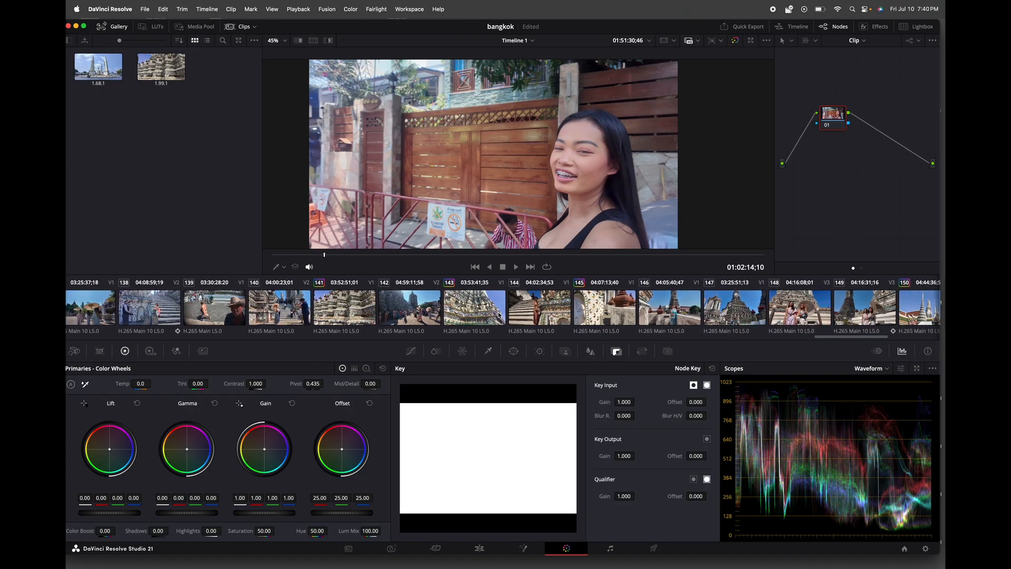
pyautogui.click(273, 313)
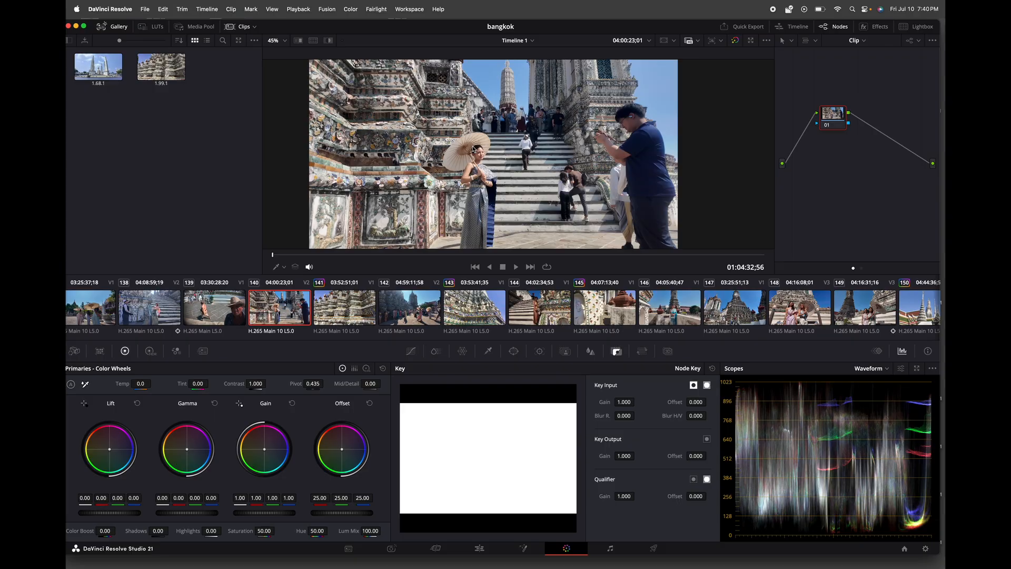
pyautogui.press('super+shift+f')
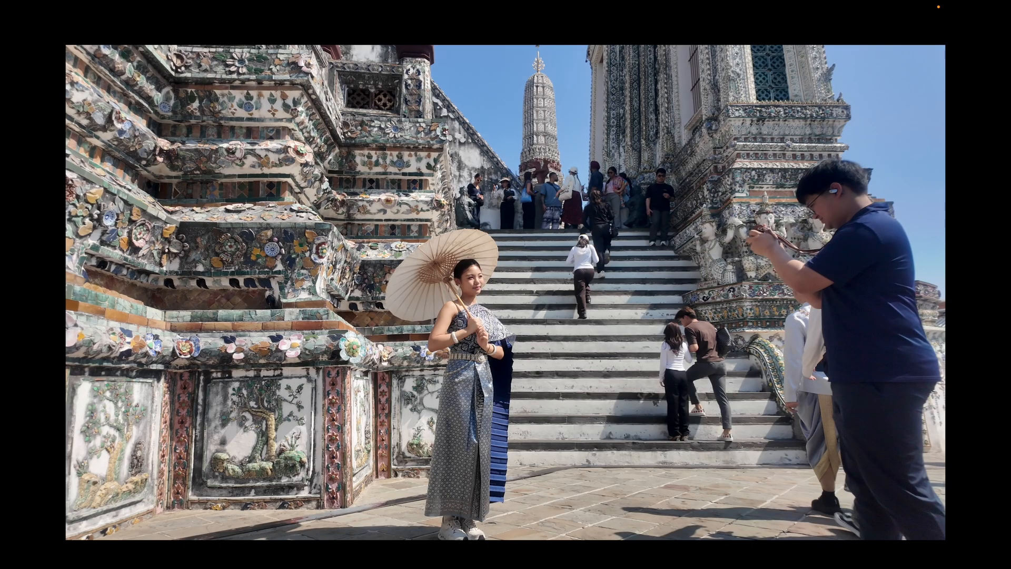
pyautogui.moveTo(559, 109)
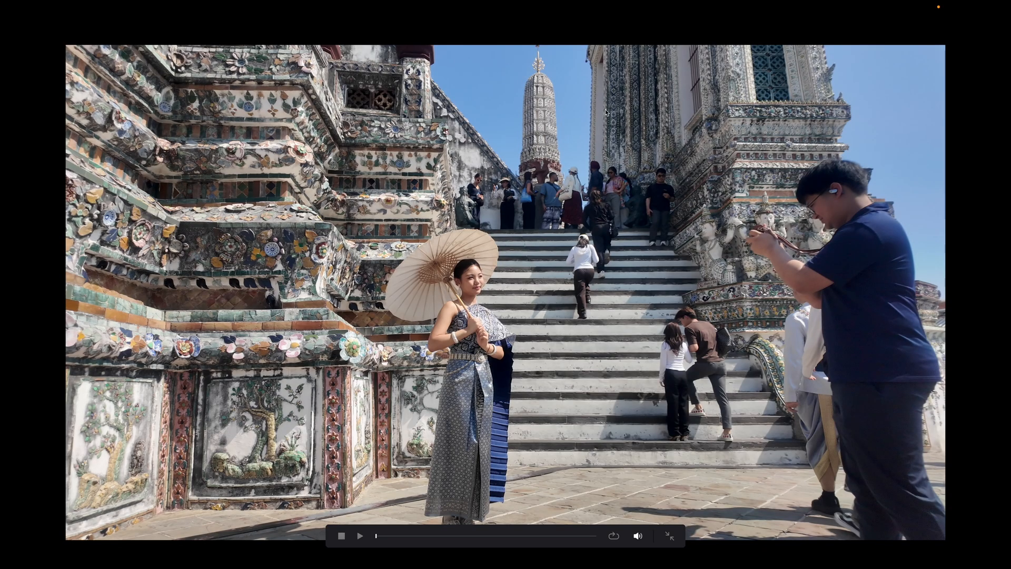
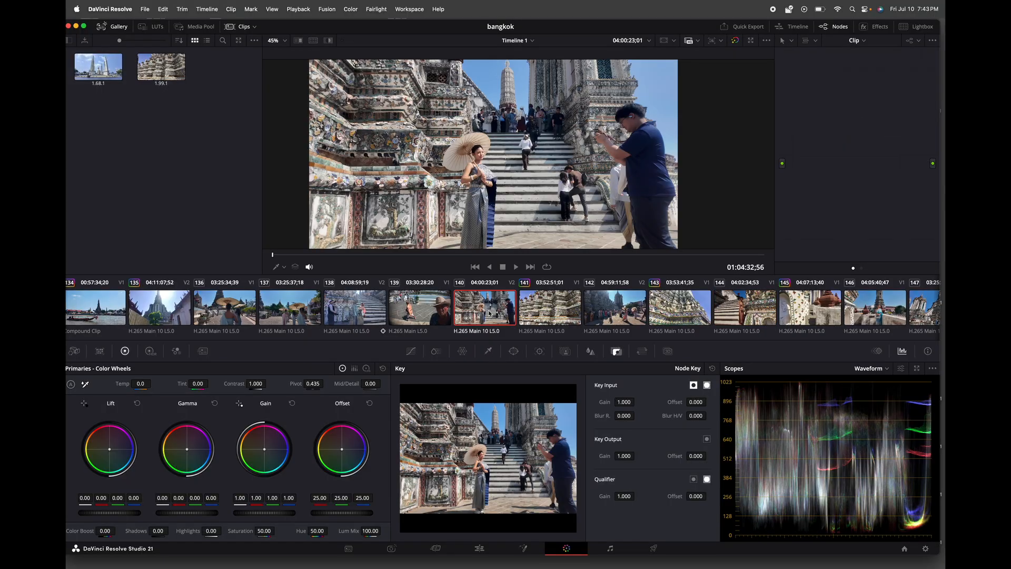
# Leave the full-screen view, switch the node graph from Clip to Timeline level, and add a new node.
pyautogui.press('=')
pyautogui.click(865, 42)
pyautogui.click(871, 65)
pyautogui.rightClick(844, 136)
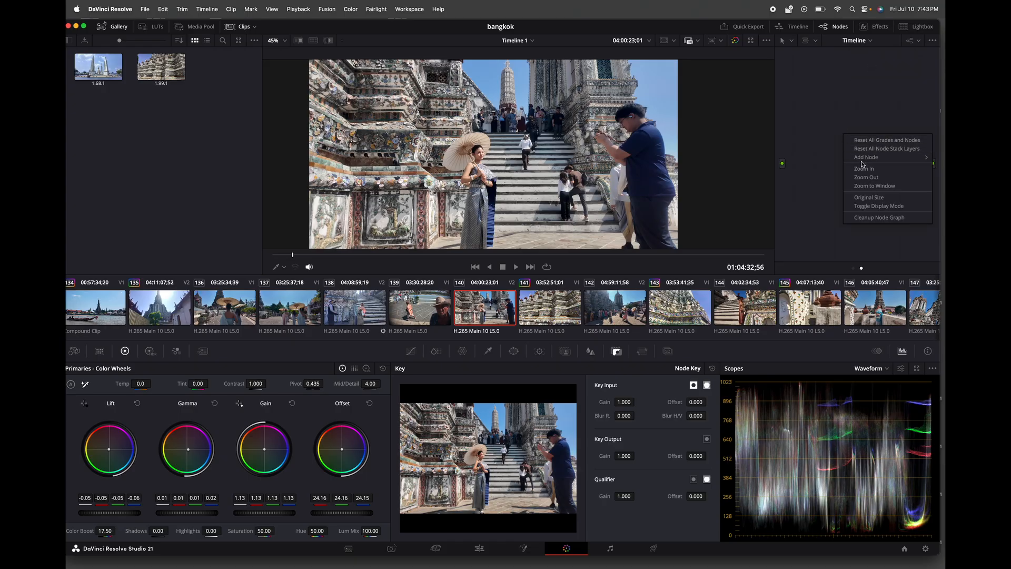
pyautogui.moveTo(864, 160)
pyautogui.click(821, 160)
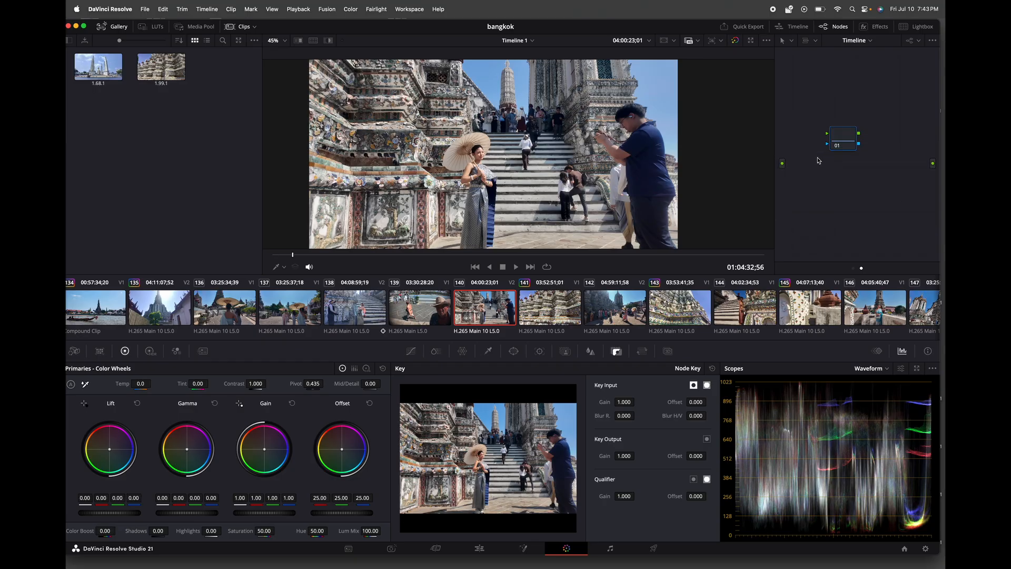
# Connect the new node between the graph's source and output, and place it centrally above the two end points.
pyautogui.moveTo(782, 163); pyautogui.dragTo(932, 164)
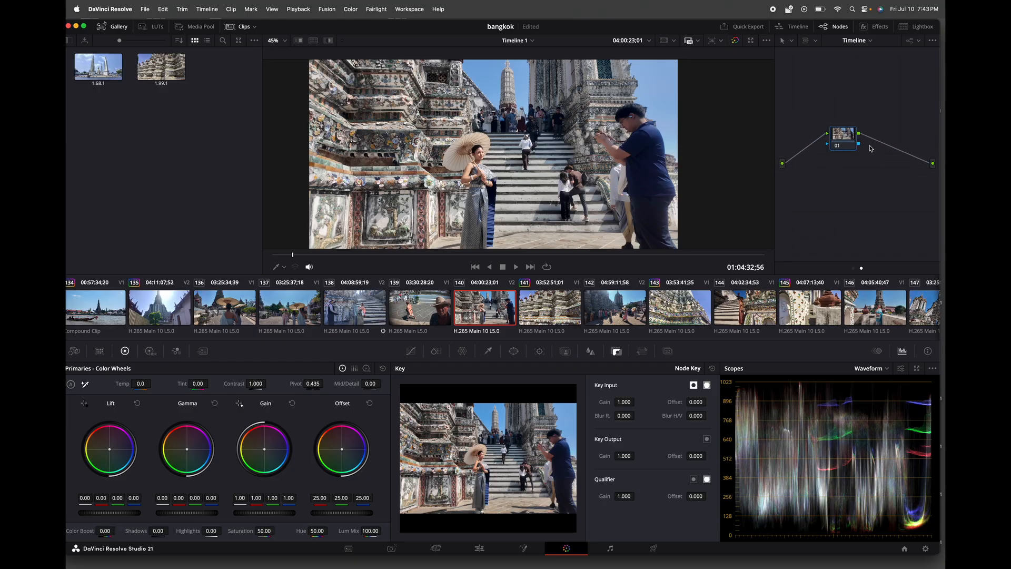
pyautogui.moveTo(851, 146); pyautogui.dragTo(853, 157)
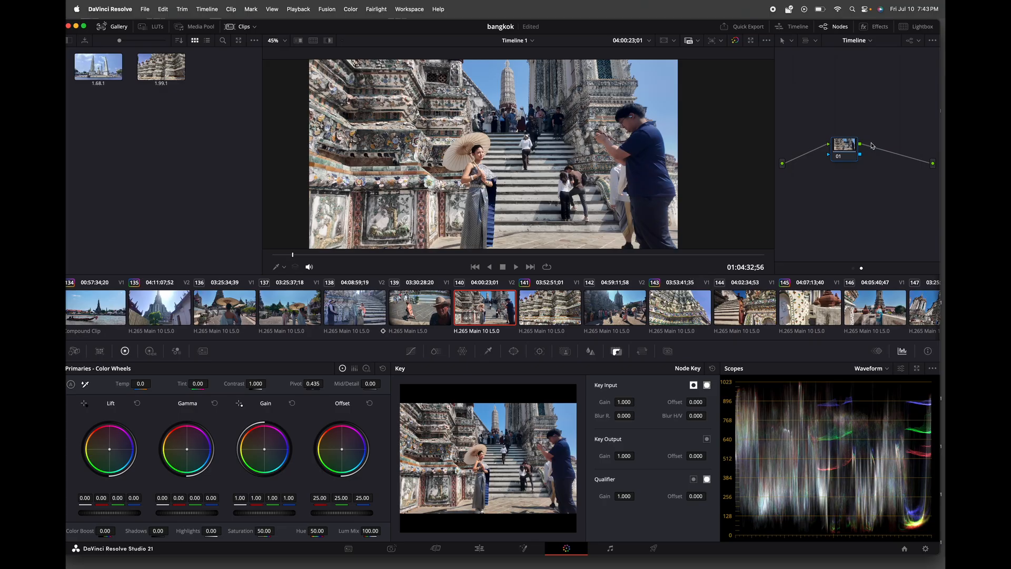
pyautogui.moveTo(848, 153); pyautogui.dragTo(864, 132)
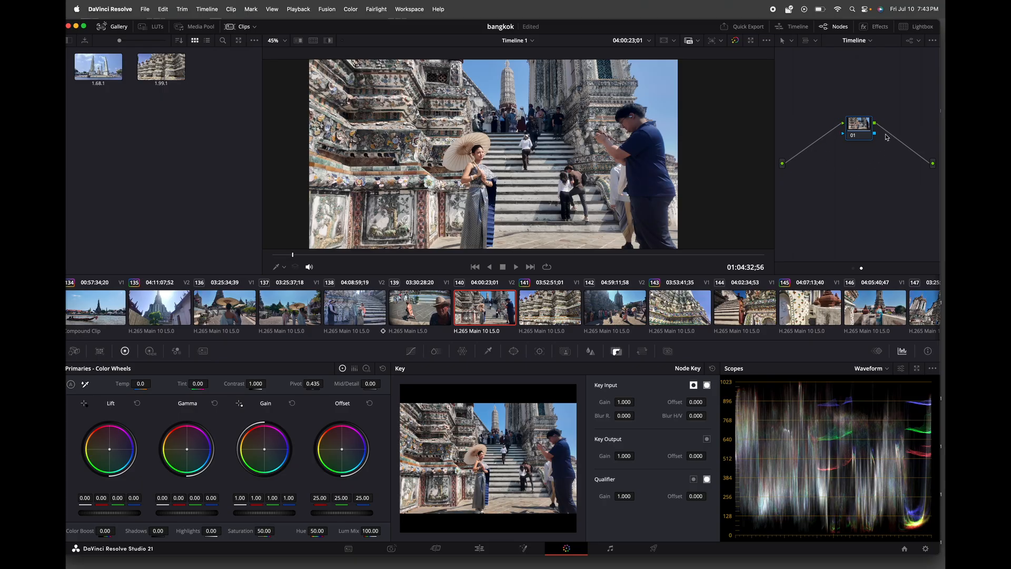
pyautogui.click(856, 138)
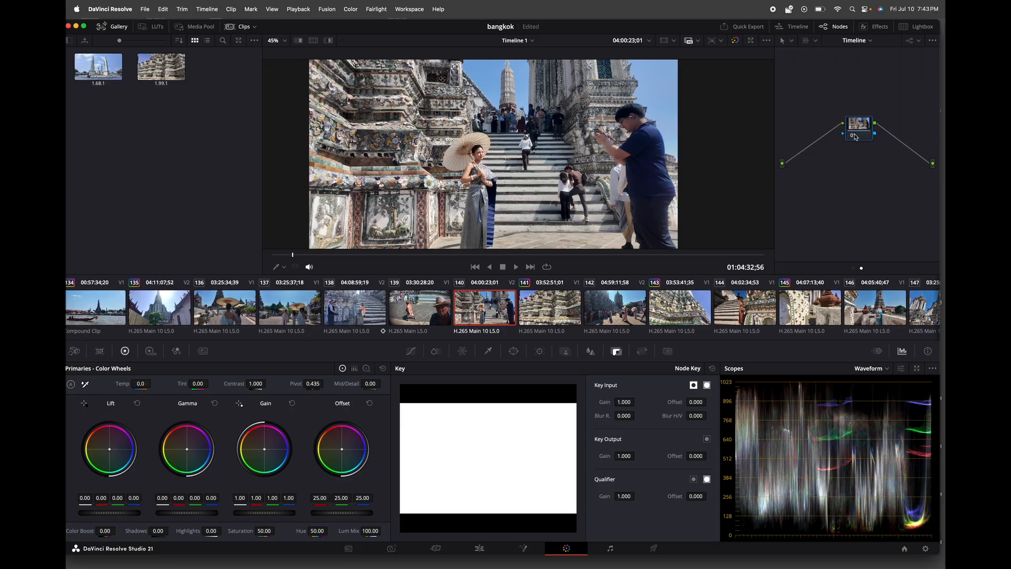
pyautogui.moveTo(855, 137); pyautogui.dragTo(850, 129)
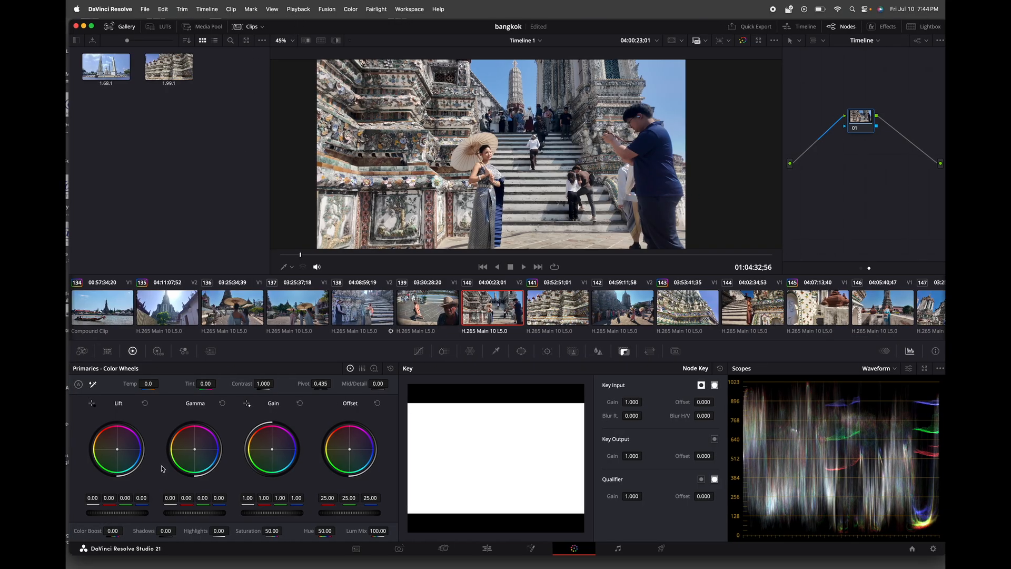
# Raise the node's Color Boost to 87.50 and compare the image with the node disabled and enabled.
pyautogui.moveTo(113, 531); pyautogui.dragTo(187, 517)
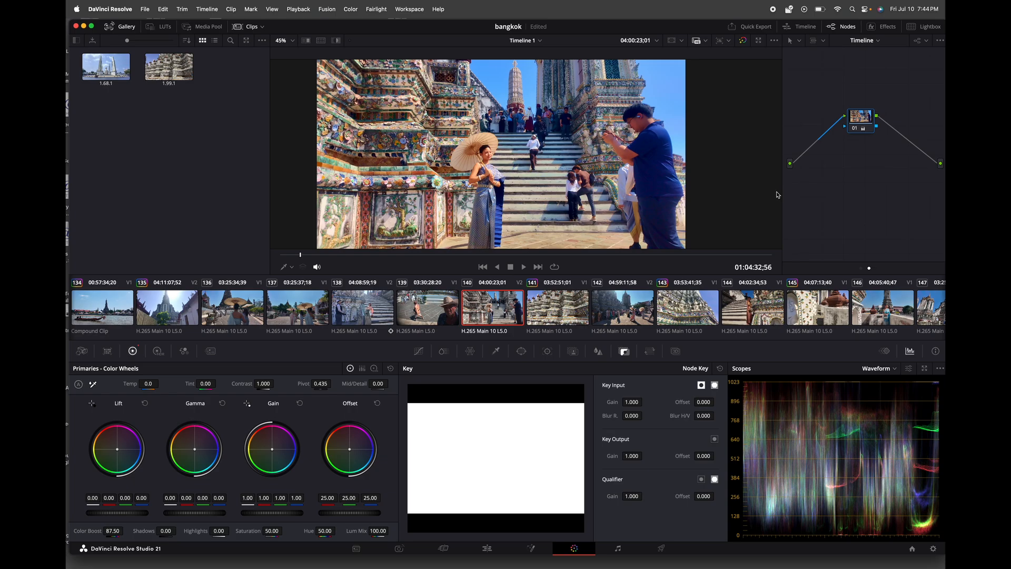
pyautogui.click(856, 132)
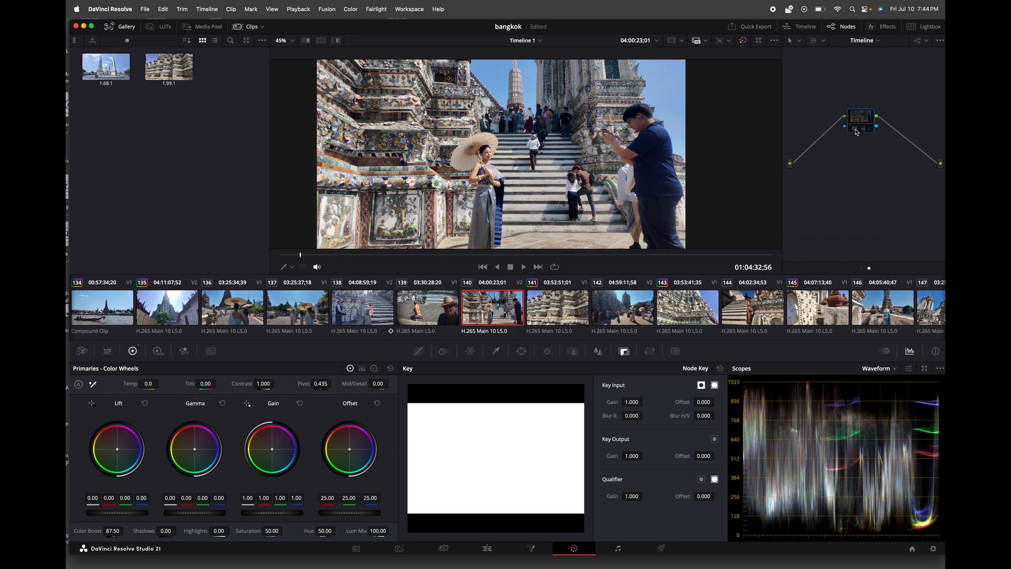
pyautogui.click(856, 133)
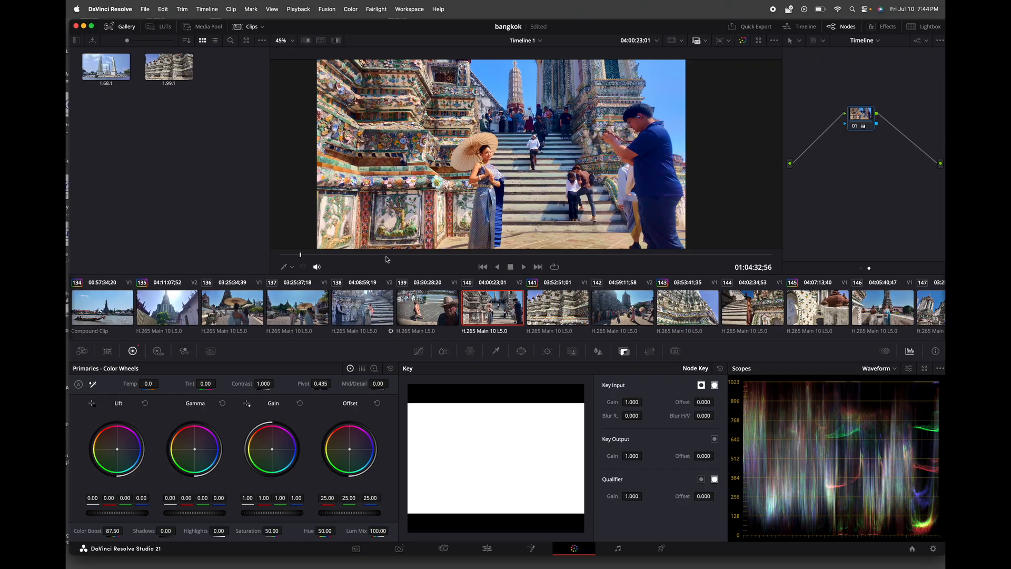
# Set the timeline node's Color Boost to 50.50 and its Saturation to 40.80.
pyautogui.moveTo(115, 531); pyautogui.dragTo(71, 533)
pyautogui.moveTo(483, 283); pyautogui.dragTo(515, 279)
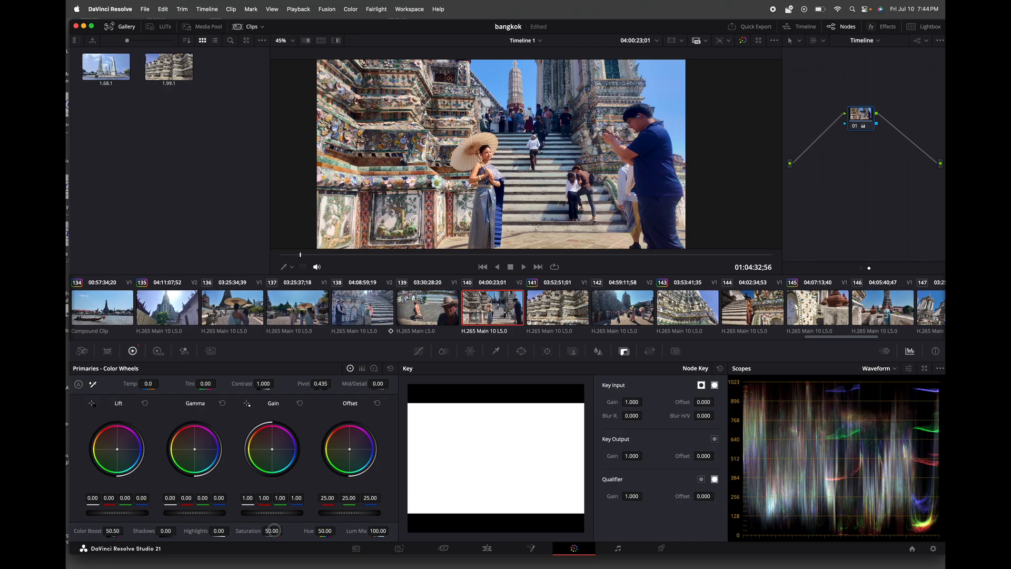
pyautogui.moveTo(270, 534); pyautogui.dragTo(254, 539)
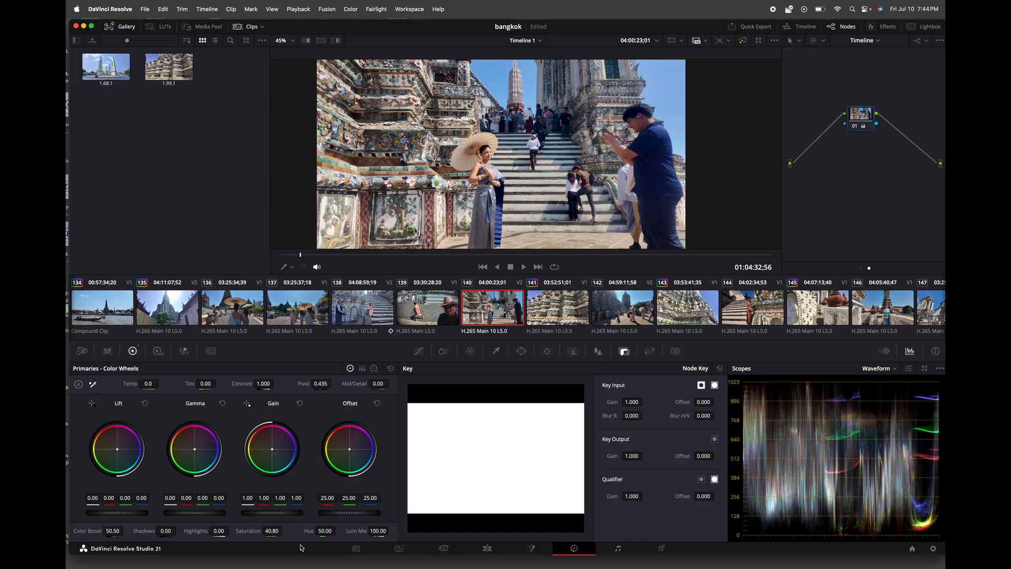
# Try raising the timeline node's Hue to about 62, and restore it to 50.
pyautogui.moveTo(326, 531)
pyautogui.mouseDown()
pyautogui.moveTo(303, 540)
pyautogui.moveTo(397, 513)
pyautogui.moveTo(332, 534)
pyautogui.mouseUp()
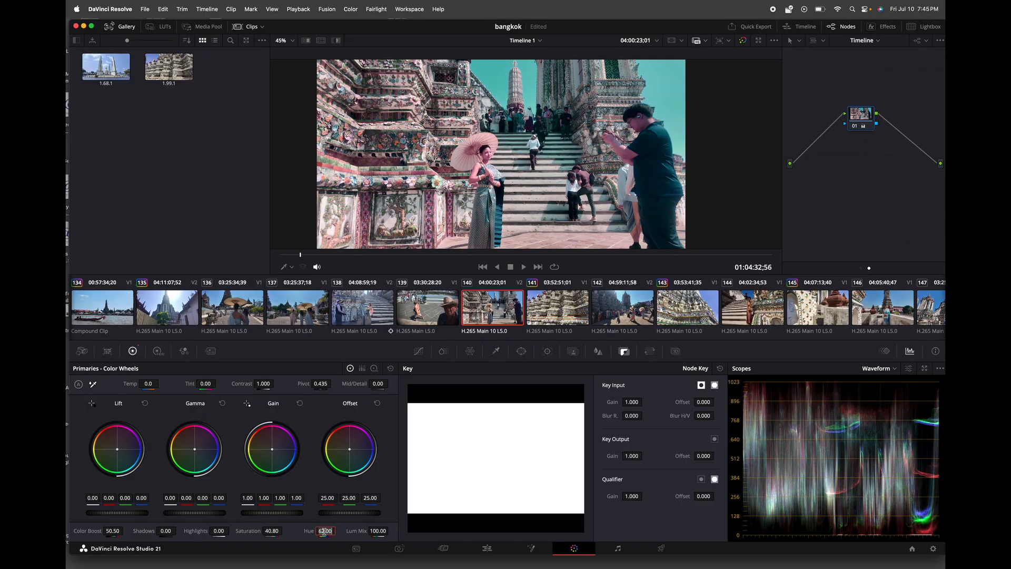
pyautogui.doubleClick(325, 531)
pyautogui.write('50')
pyautogui.press('Return')
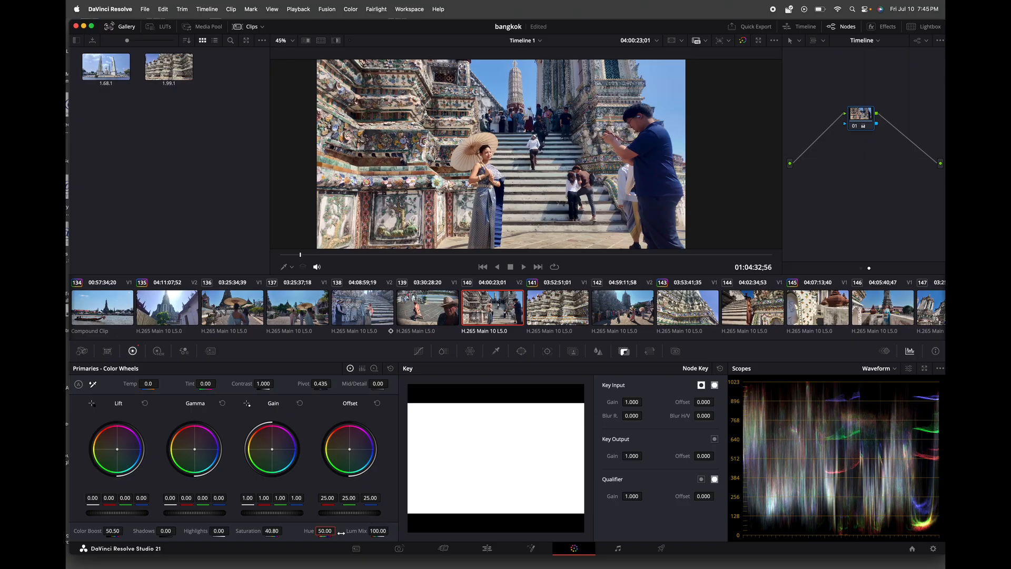
# Set the timeline node's Mid/Detail to -1.5 and view the graded temple shot full screen.
pyautogui.doubleClick(378, 384)
pyautogui.write('-1.5')
pyautogui.press('Return')
pyautogui.press('super+f')
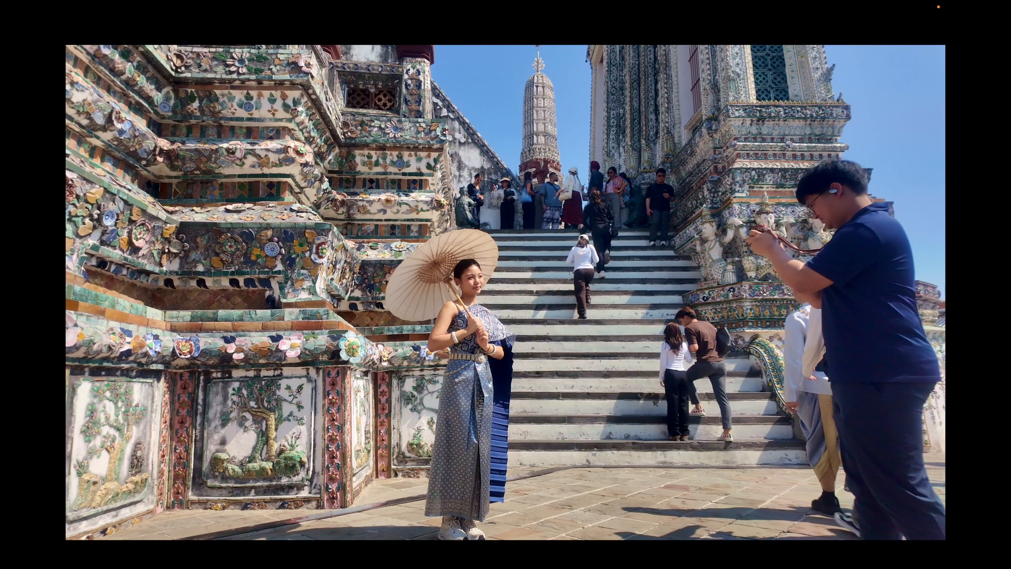
# Set the timeline node's Mid/Detail to 5.00, Pivot to 0.369 and Contrast to 1.102.
pyautogui.press('super+f')
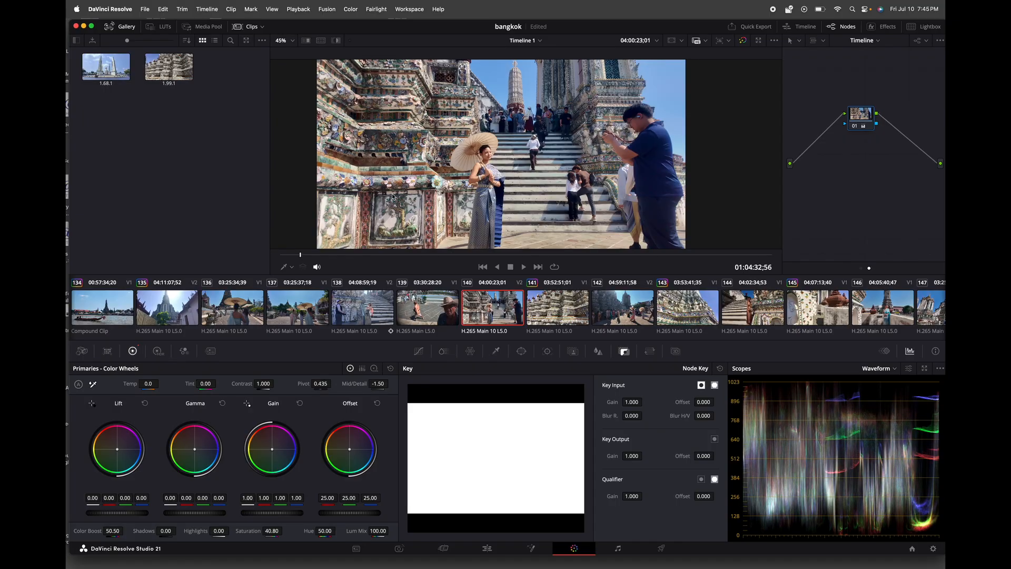
pyautogui.scroll(5, 380, 384)
pyautogui.moveTo(379, 383); pyautogui.dragTo(481, 381)
pyautogui.moveTo(321, 385)
pyautogui.mouseDown()
pyautogui.moveTo(424, 367)
pyautogui.moveTo(241, 413)
pyautogui.moveTo(356, 379)
pyautogui.moveTo(305, 397)
pyautogui.mouseUp()
pyautogui.moveTo(265, 384)
pyautogui.mouseDown()
pyautogui.moveTo(308, 378)
pyautogui.moveTo(265, 389)
pyautogui.mouseUp()
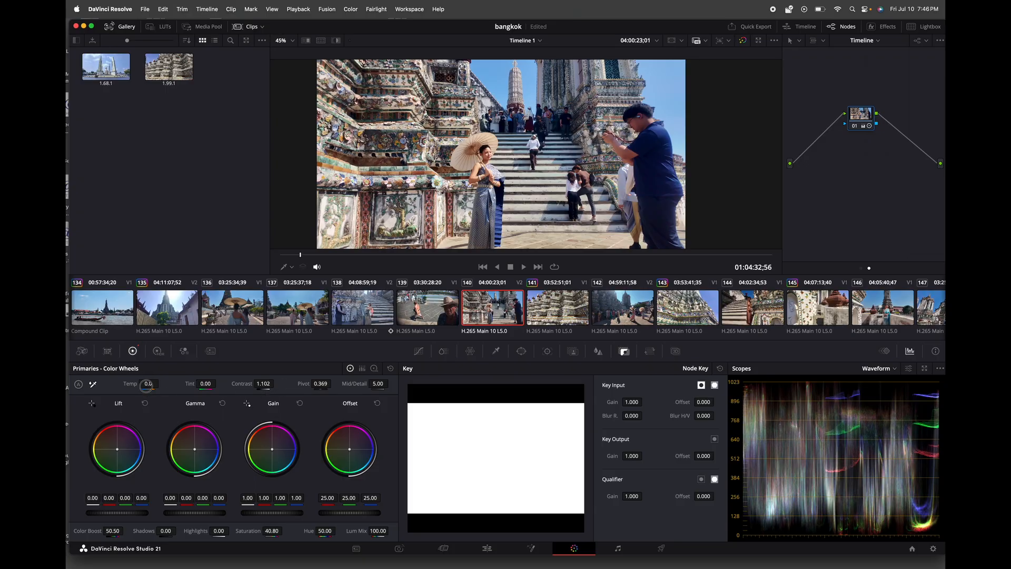
# Set the timeline node's Temp to 400 and Tint to 15, and check the shot full screen.
pyautogui.click(147, 386)
pyautogui.moveTo(148, 384); pyautogui.dragTo(205, 387)
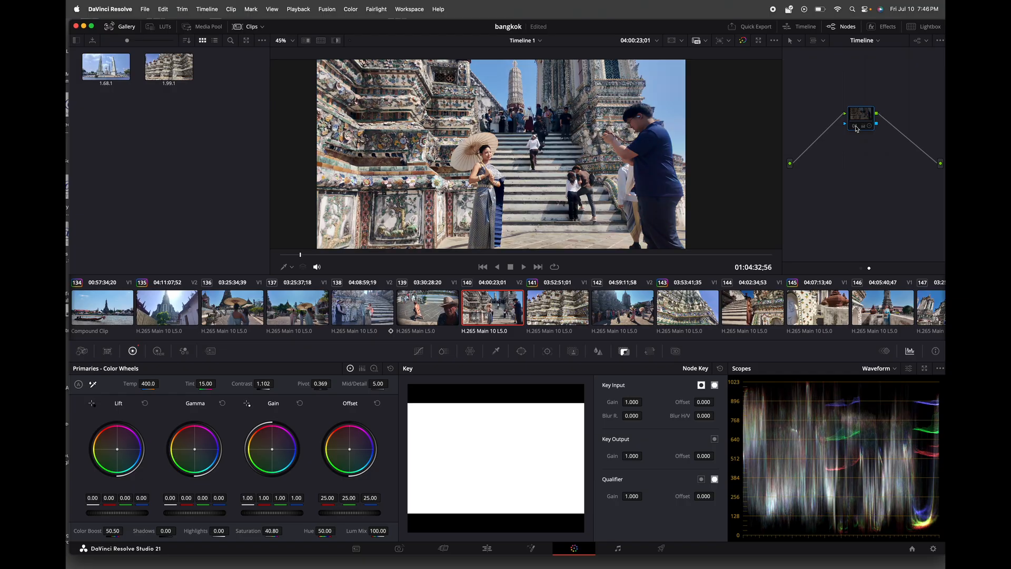
pyautogui.press('super+f')
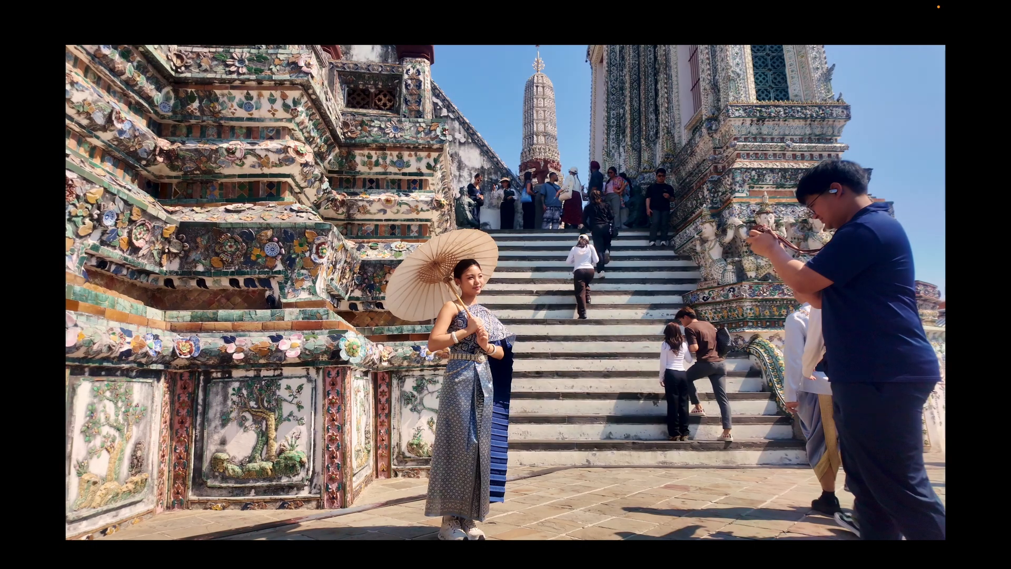
pyautogui.moveTo(638, 168)
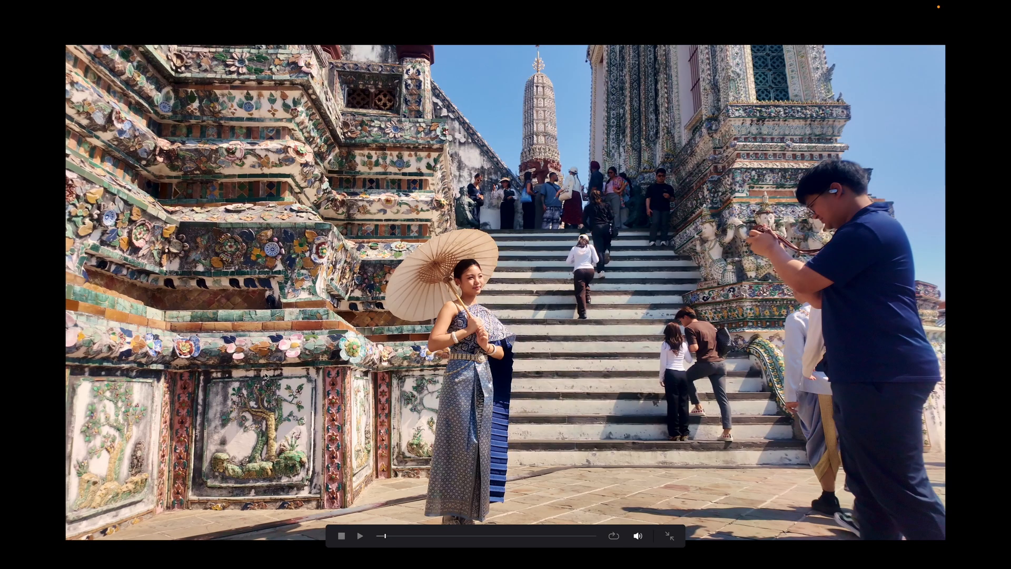
pyautogui.press('Escape')
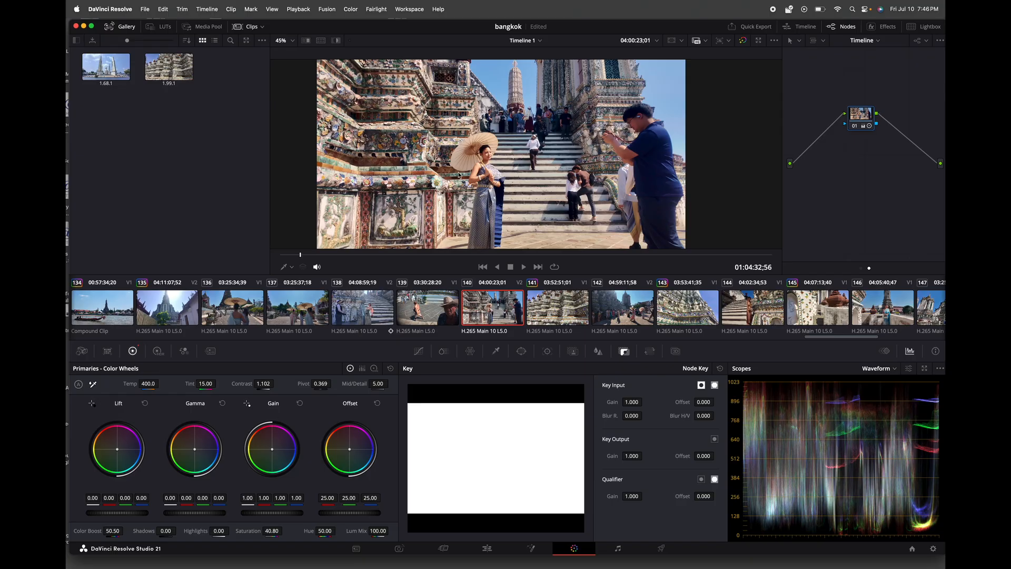
# Adjust the Gamma channels to red -0.01, green 0.01 and blue 0.01 while viewing the woman with the parasol up close.
pyautogui.scroll(3, 435, 180)
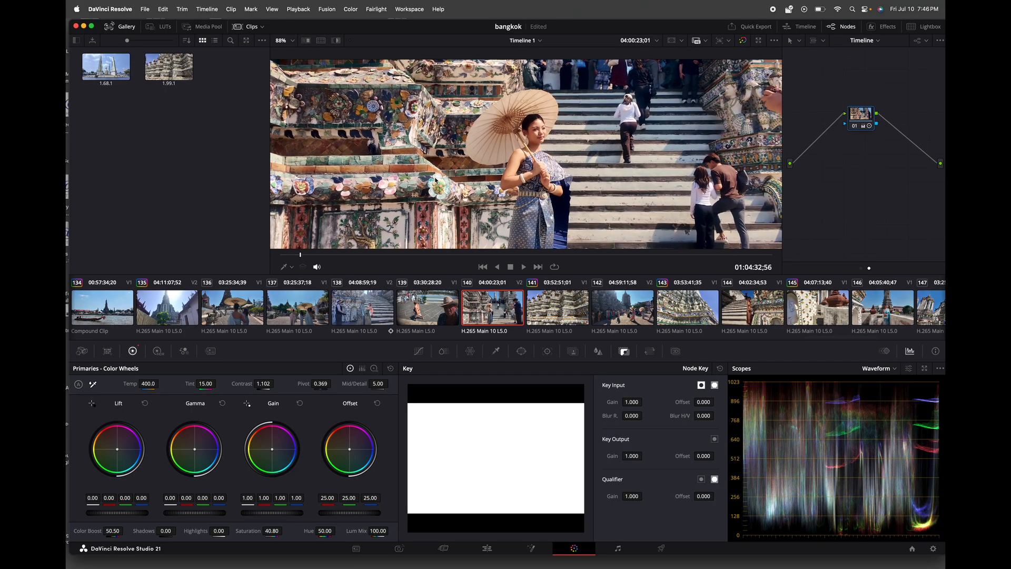
pyautogui.scroll(2, 434, 177)
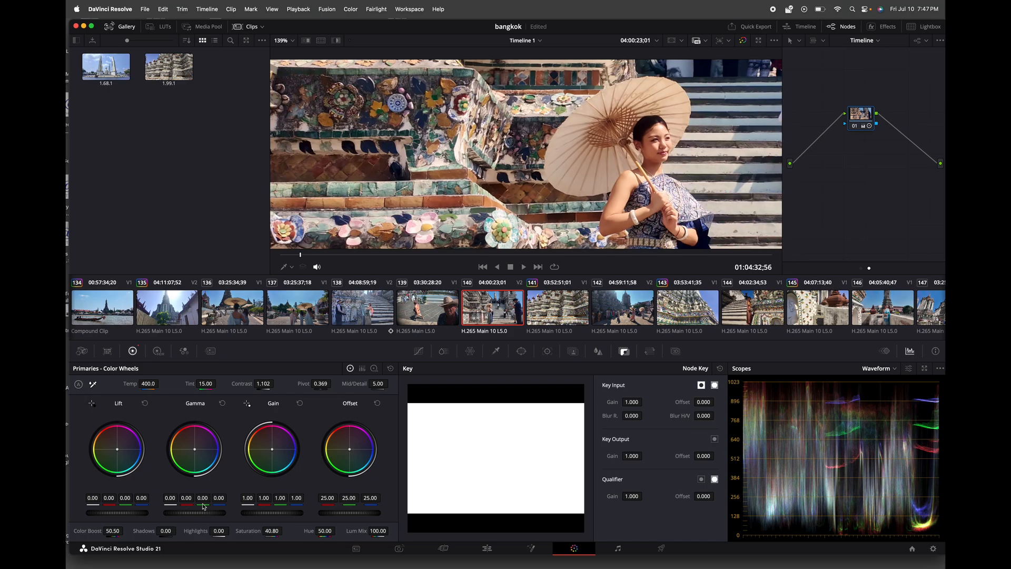
pyautogui.moveTo(202, 498); pyautogui.dragTo(229, 498)
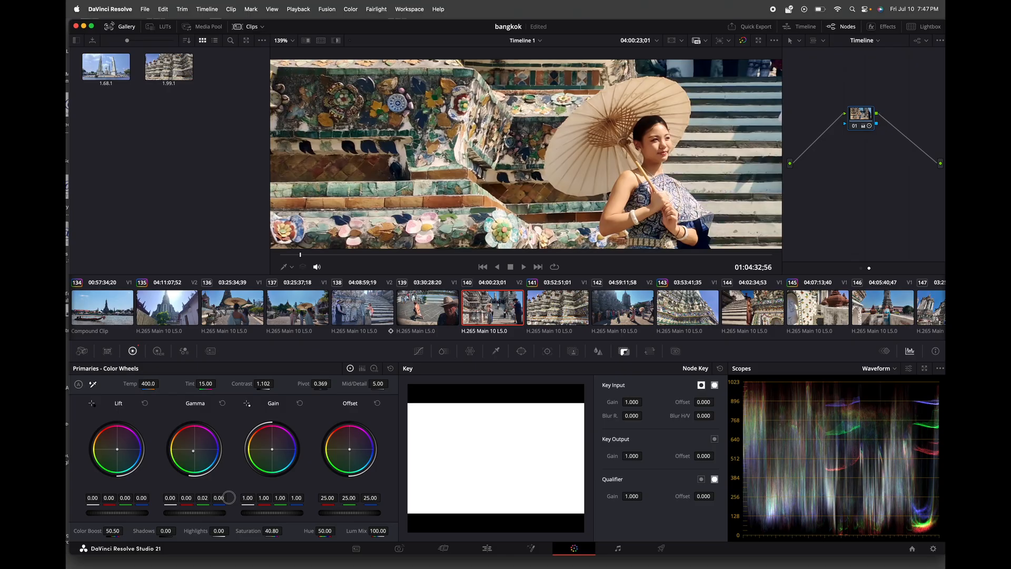
pyautogui.moveTo(225, 498); pyautogui.dragTo(217, 498)
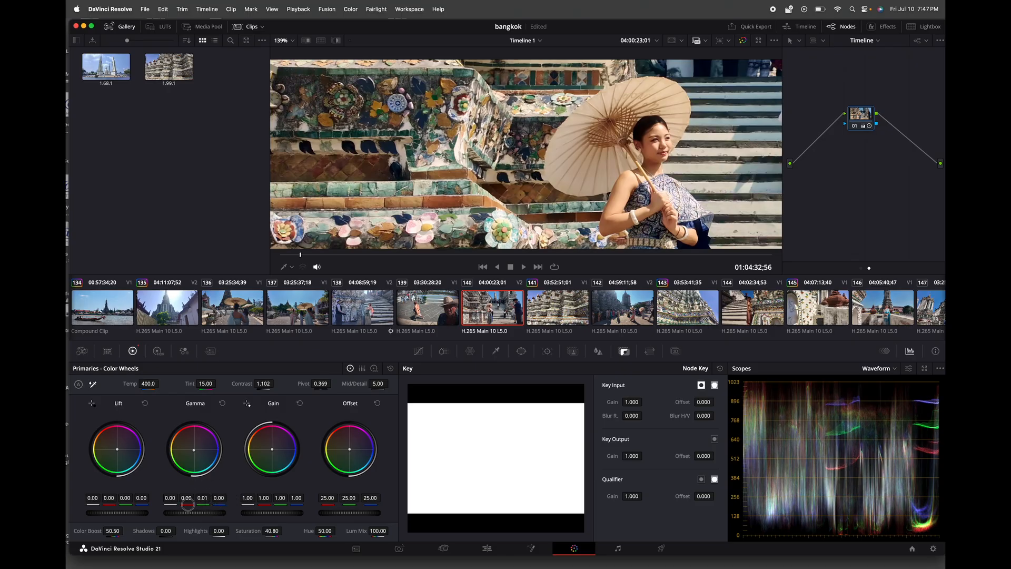
pyautogui.moveTo(187, 497); pyautogui.dragTo(174, 506)
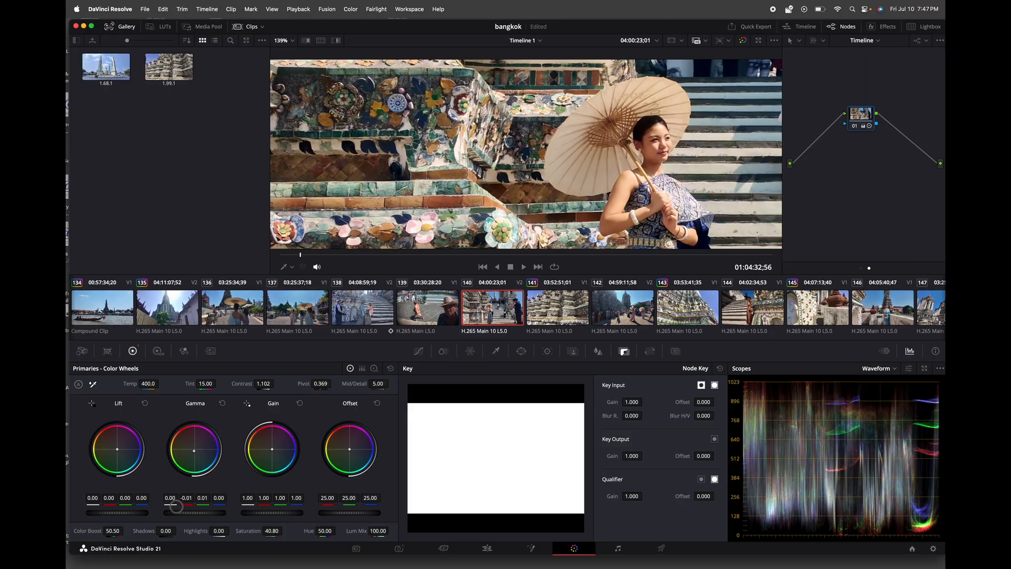
pyautogui.moveTo(222, 502)
pyautogui.mouseDown()
pyautogui.moveTo(242, 498)
pyautogui.moveTo(225, 504)
pyautogui.mouseUp()
# Reset a trial shift of the Gain wheel and set Gain to red 1.01, green 0.97 and blue 0.99.
pyautogui.moveTo(271, 452)
pyautogui.mouseDown()
pyautogui.moveTo(261, 445)
pyautogui.moveTo(272, 453)
pyautogui.mouseUp()
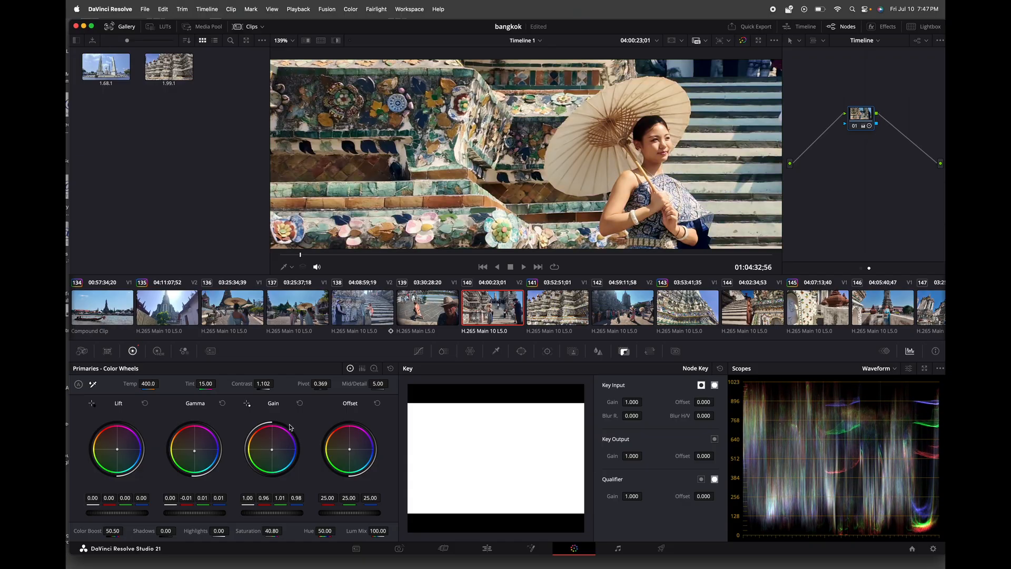
pyautogui.click(301, 405)
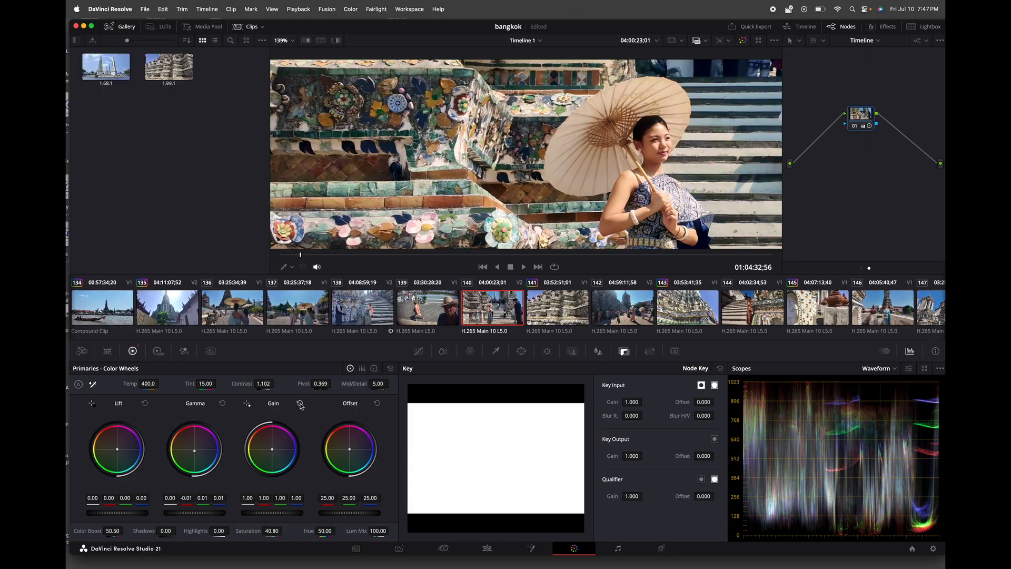
pyautogui.moveTo(262, 505); pyautogui.dragTo(299, 503)
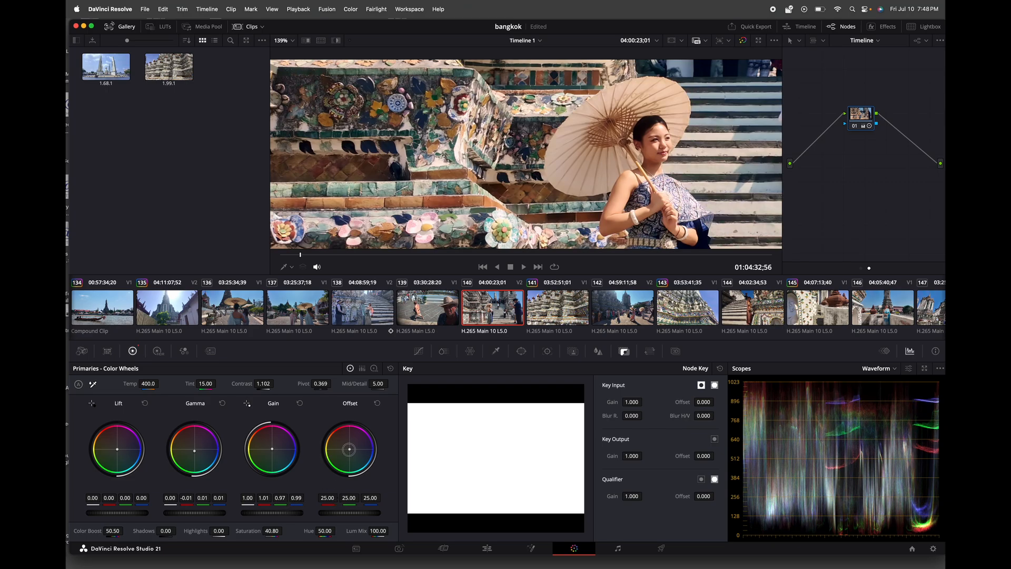
# Reset a trial magenta-blue shift of the Offset wheel, and set Offset red to 22.68 and blue to 24.28.
pyautogui.moveTo(350, 449); pyautogui.dragTo(366, 429)
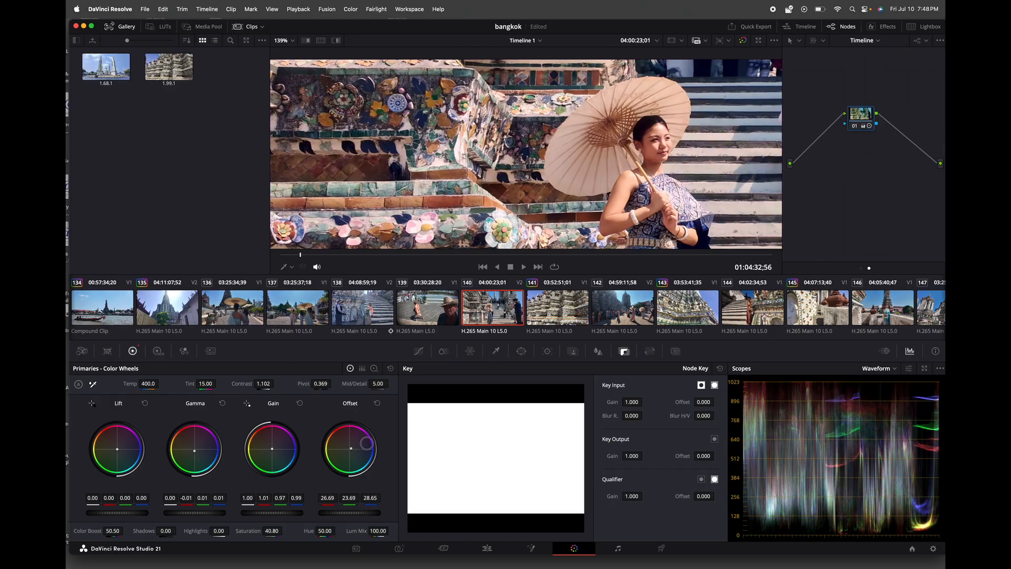
pyautogui.click(377, 404)
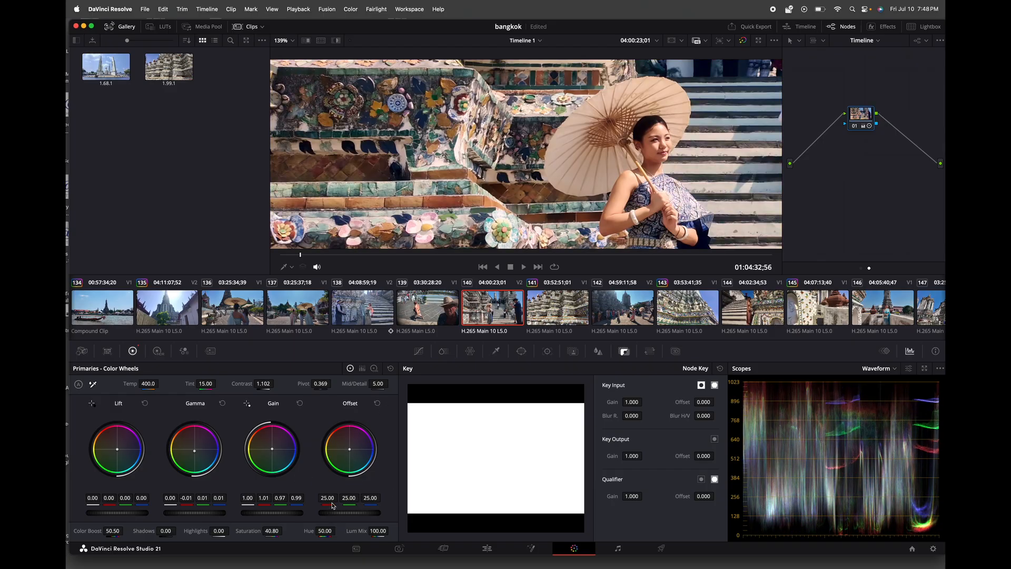
pyautogui.moveTo(333, 506); pyautogui.dragTo(368, 497)
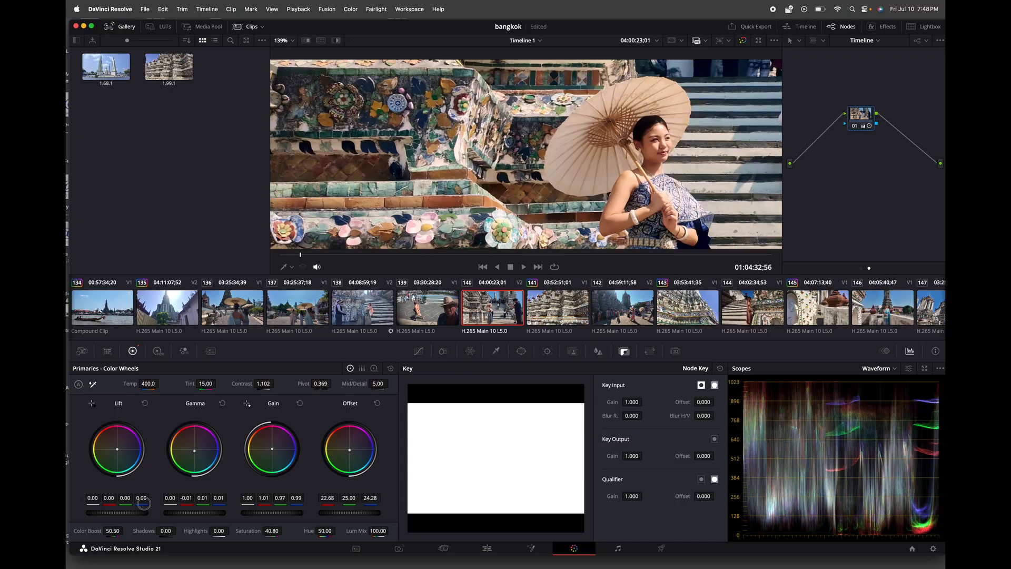
# Set the Lift's red and green channels to 0.01 and review the whole shot full screen.
pyautogui.moveTo(142, 499); pyautogui.dragTo(113, 503)
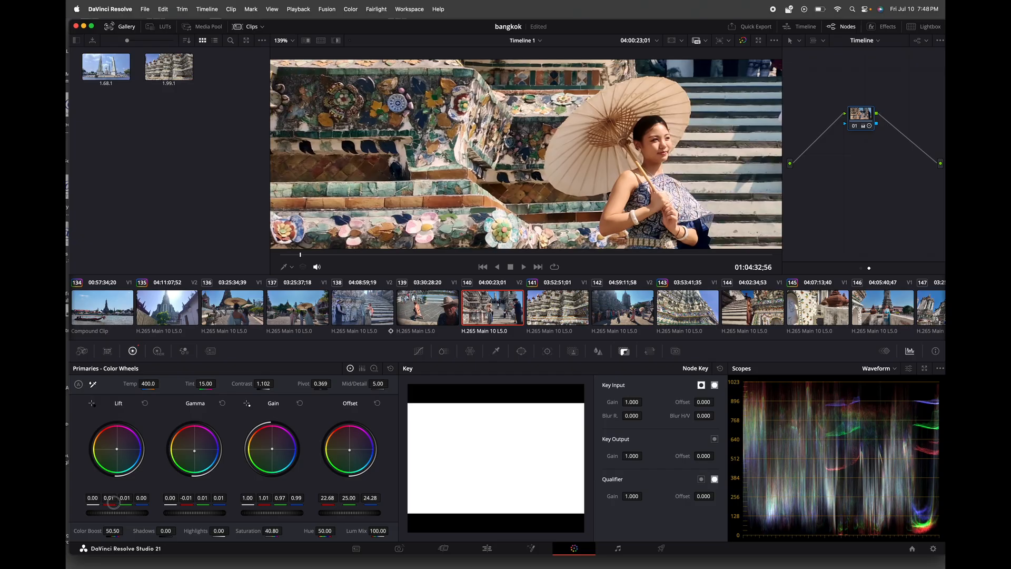
pyautogui.scroll(-5, 515, 166)
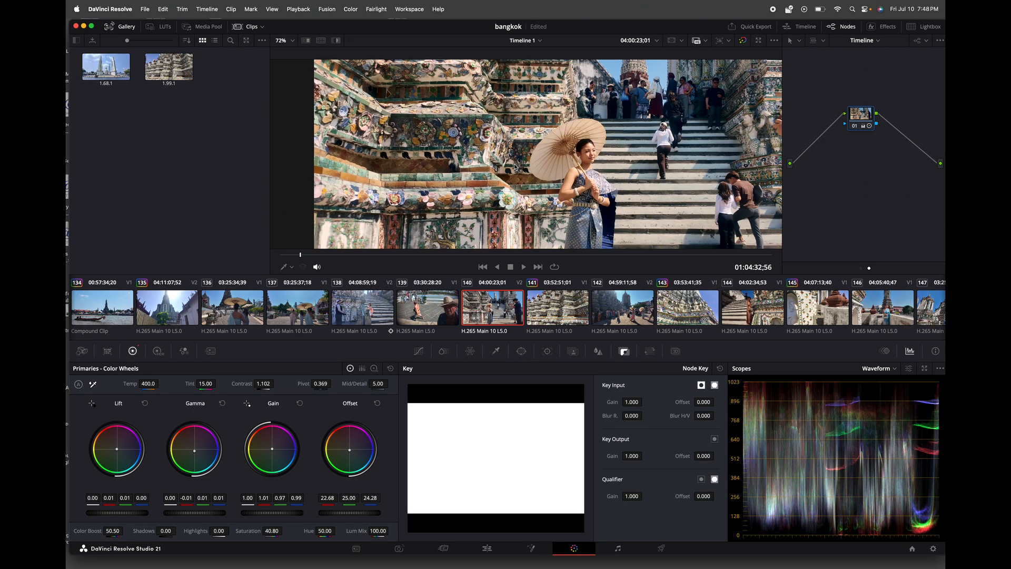
pyautogui.scroll(2, 515, 166)
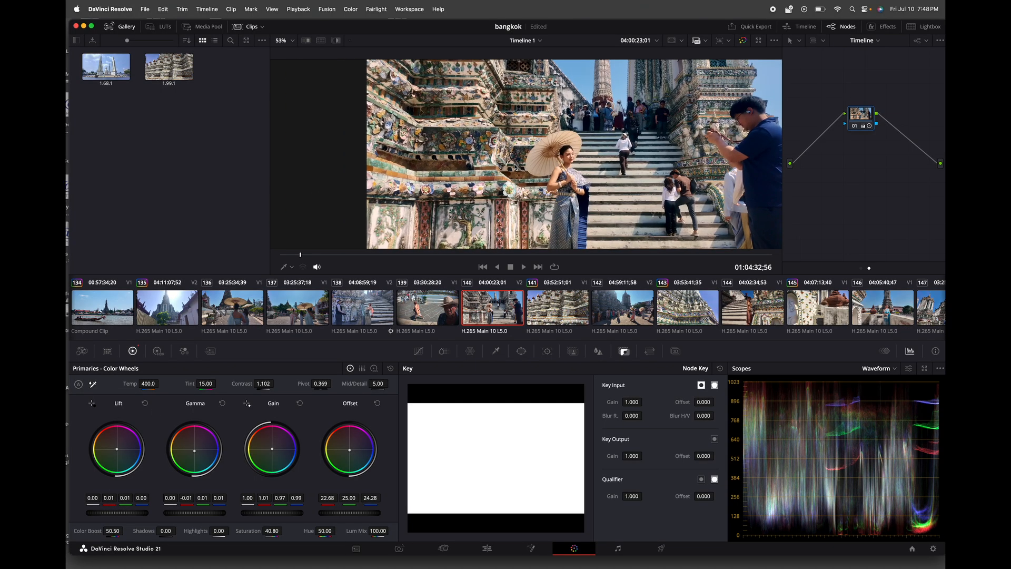
pyautogui.press('super+f')
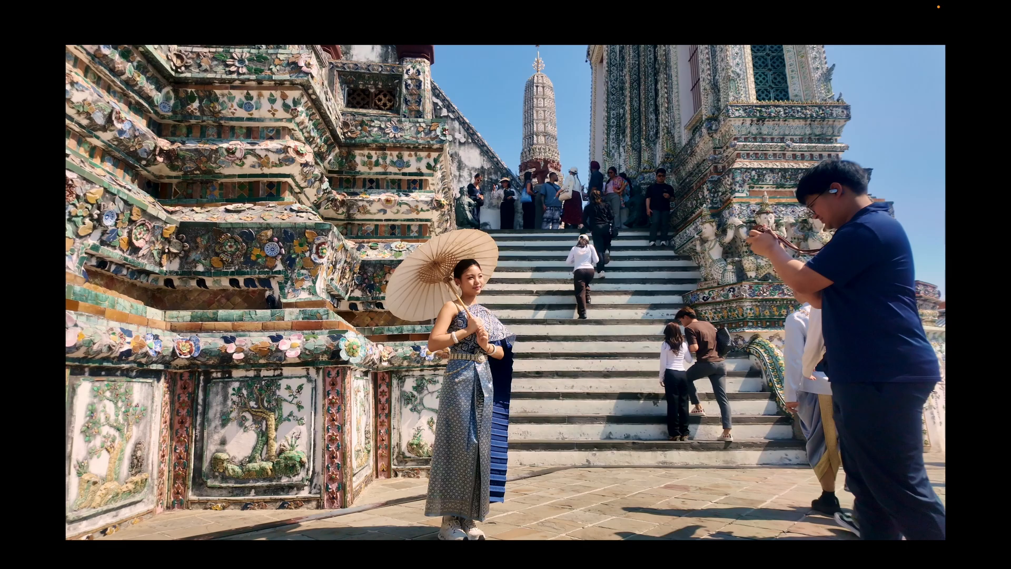
pyautogui.press('Escape')
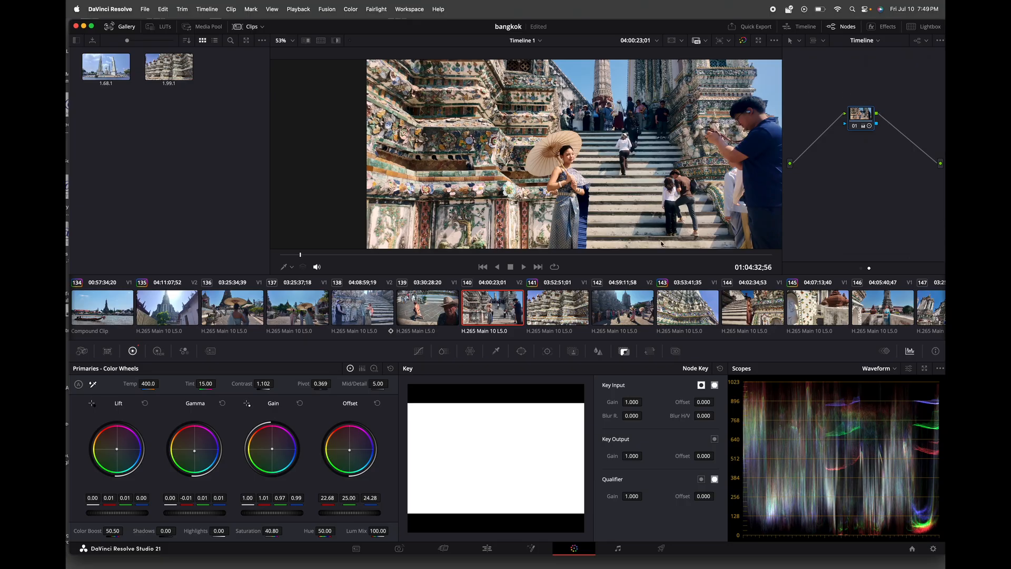
# Try Key Output Gain values between 0 and about 1 to compare the image with and without the grade.
pyautogui.moveTo(632, 456); pyautogui.dragTo(129, 484)
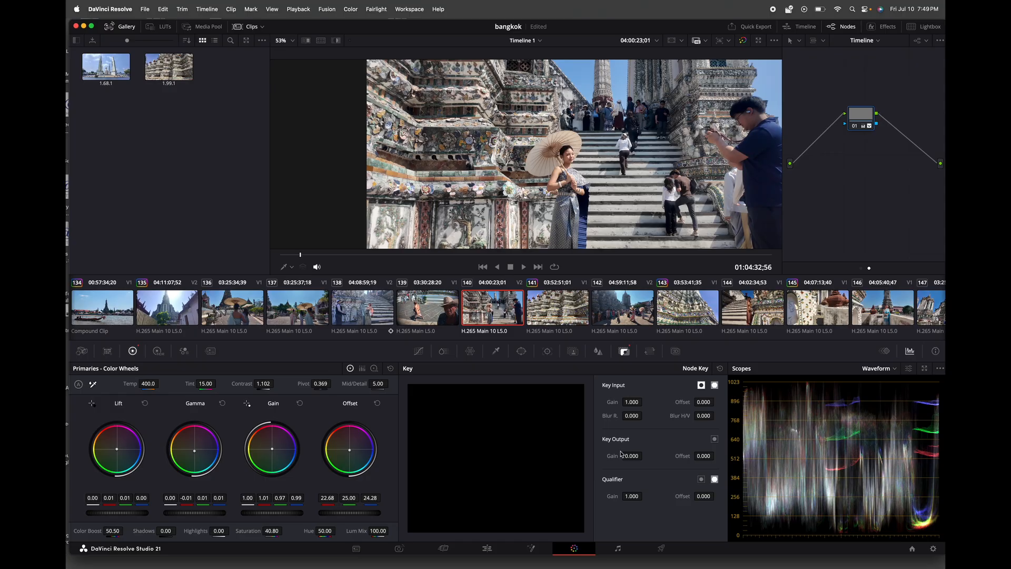
pyautogui.moveTo(630, 456); pyautogui.dragTo(845, 435)
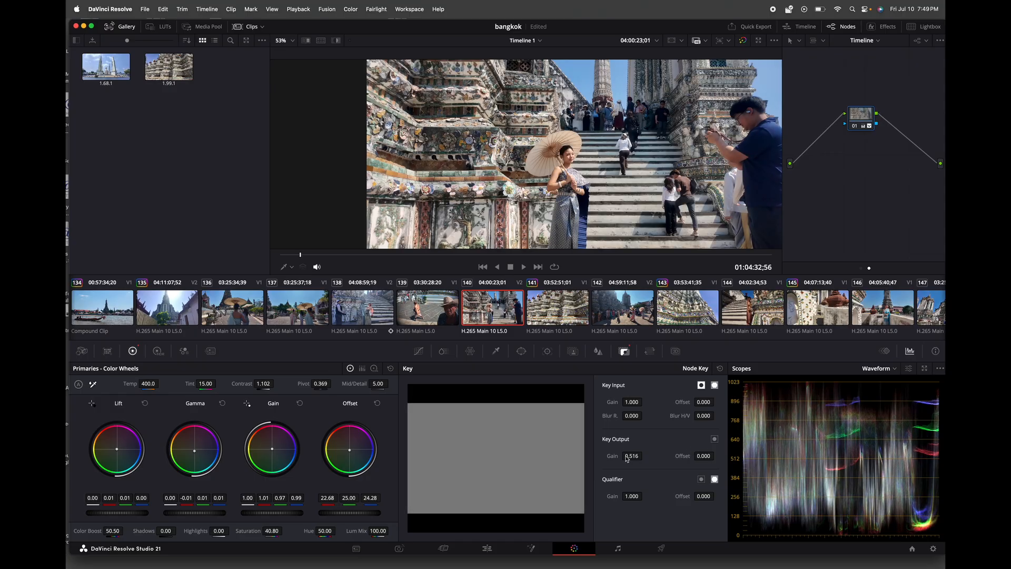
pyautogui.moveTo(636, 460); pyautogui.dragTo(321, 477)
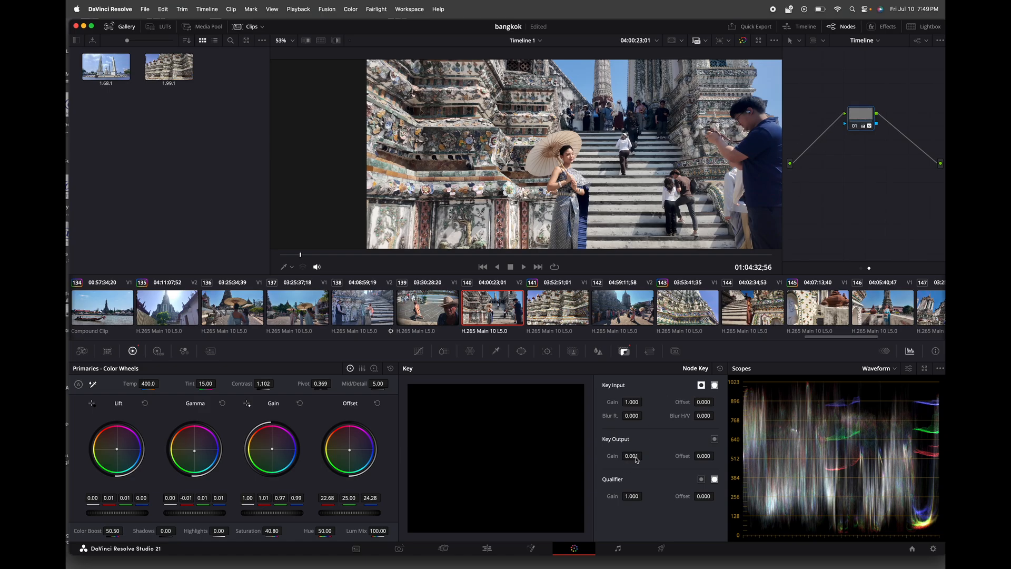
pyautogui.scroll(5, 542, 174)
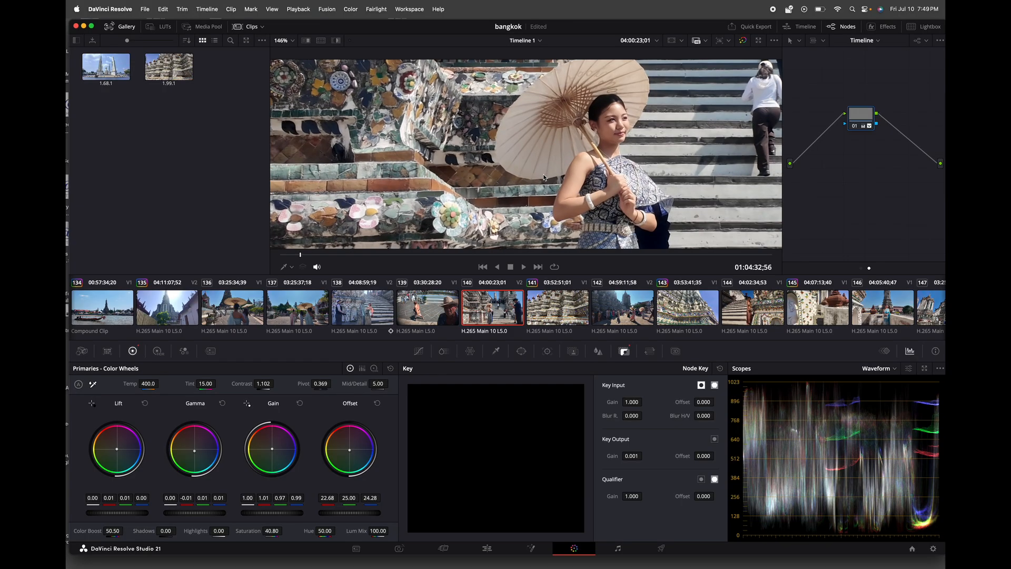
pyautogui.moveTo(627, 457); pyautogui.dragTo(645, 454)
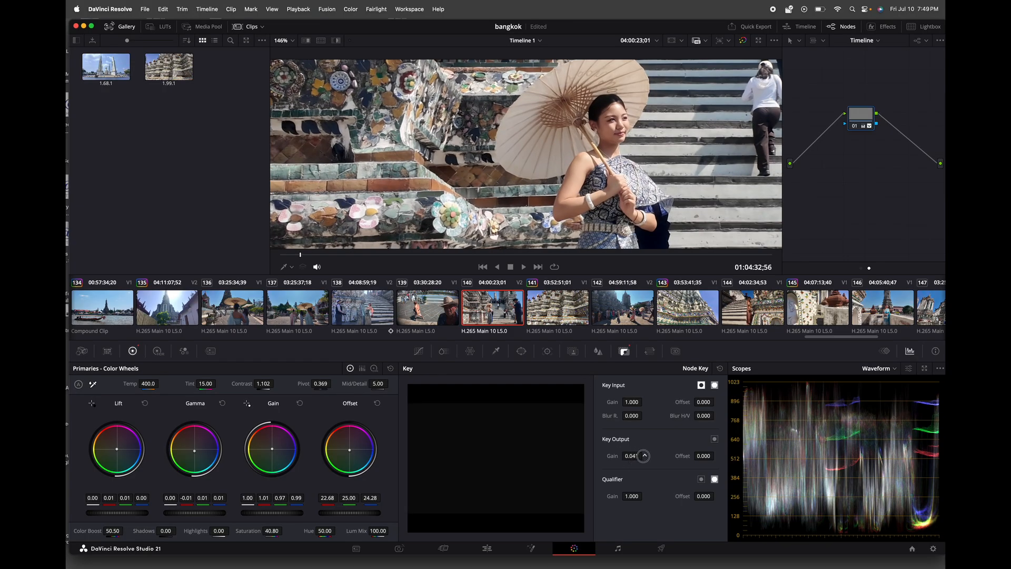
pyautogui.moveTo(716, 449); pyautogui.dragTo(906, 431)
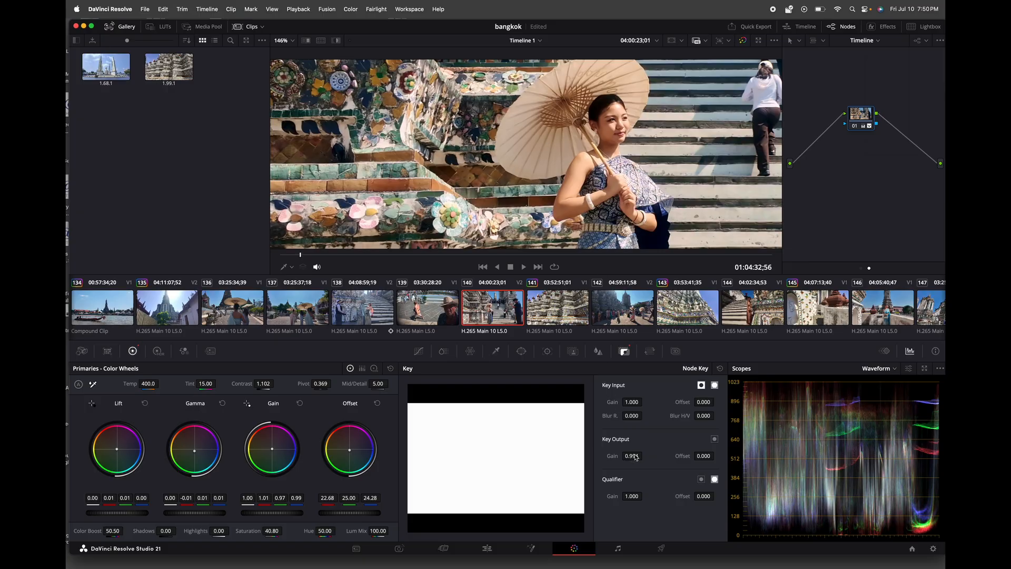
# Set the node's Key Output Gain to 0.630 and inspect the softened grade full screen.
pyautogui.moveTo(636, 458); pyautogui.dragTo(420, 506)
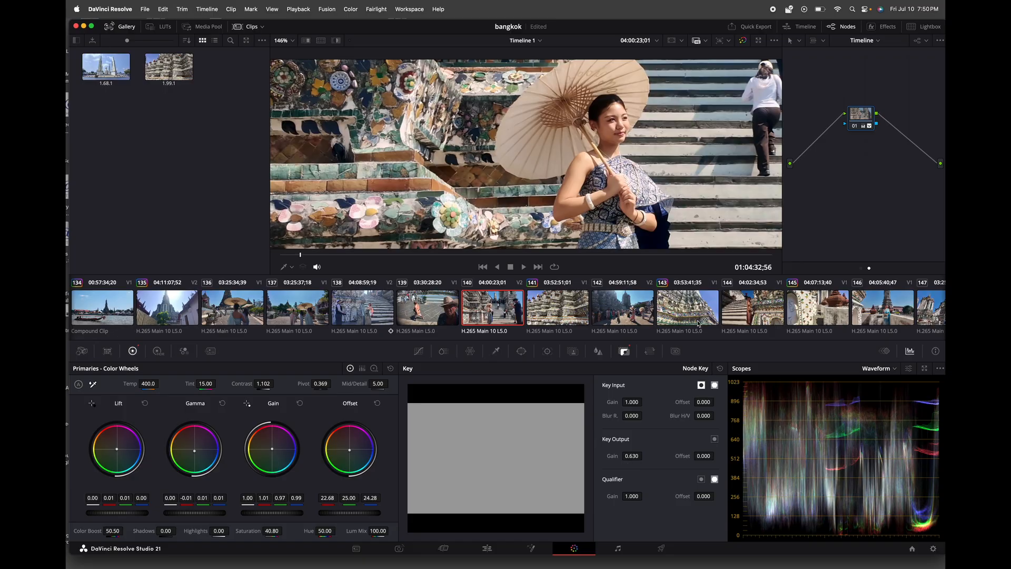
pyautogui.scroll(-5, 580, 222)
pyautogui.scroll(-5, 580, 221)
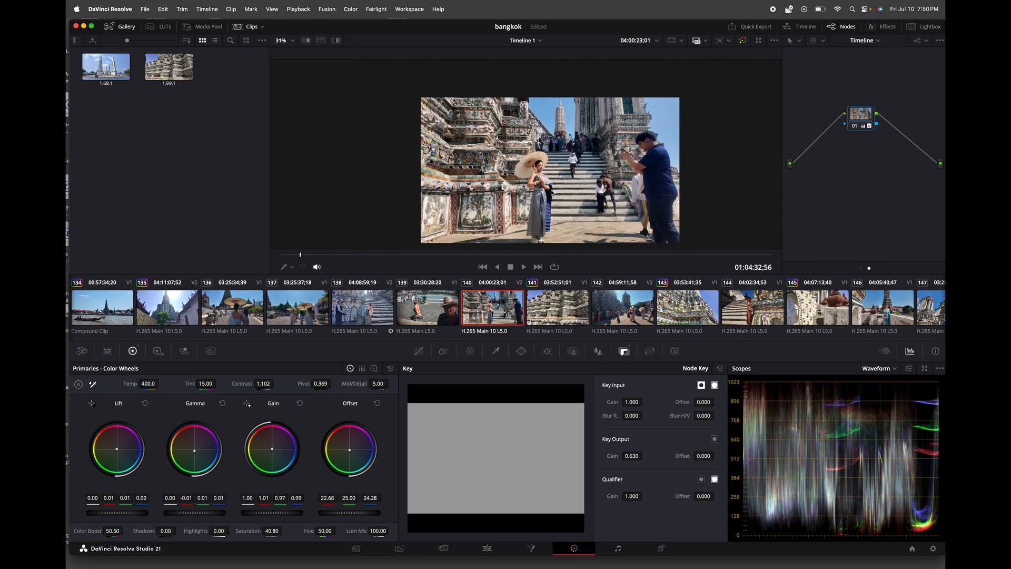
pyautogui.scroll(6, 551, 193)
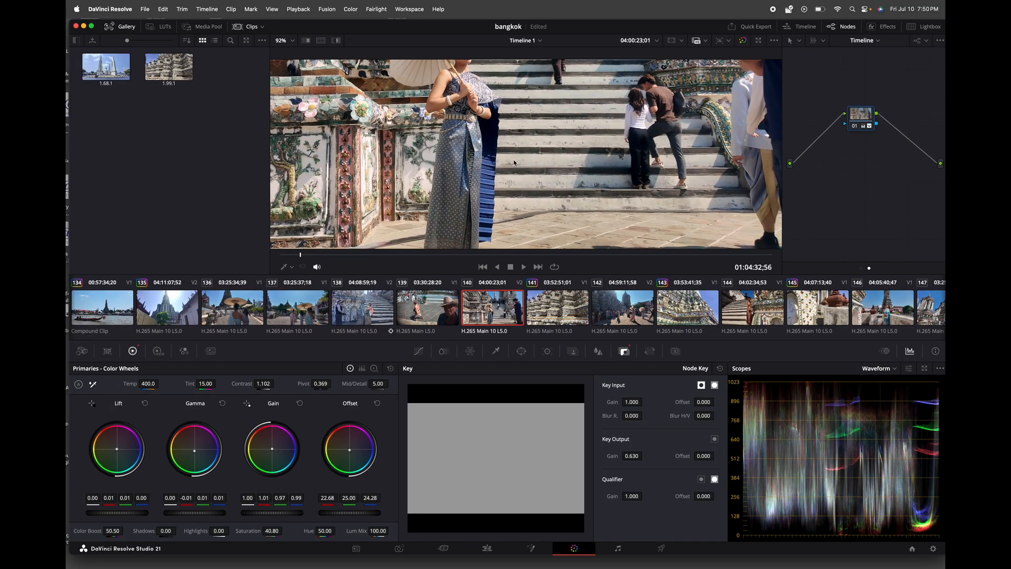
pyautogui.press('super+f')
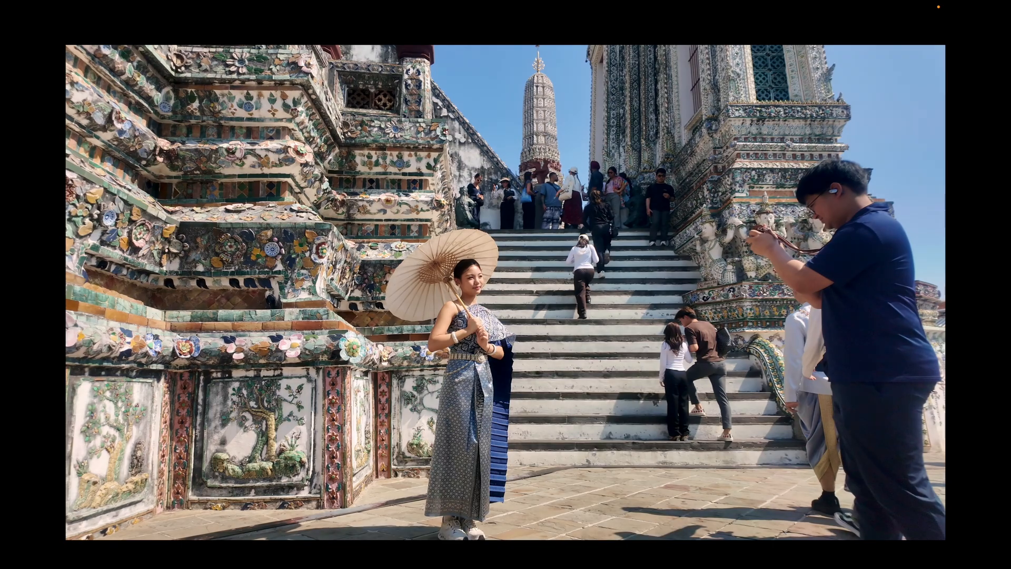
pyautogui.moveTo(530, 185)
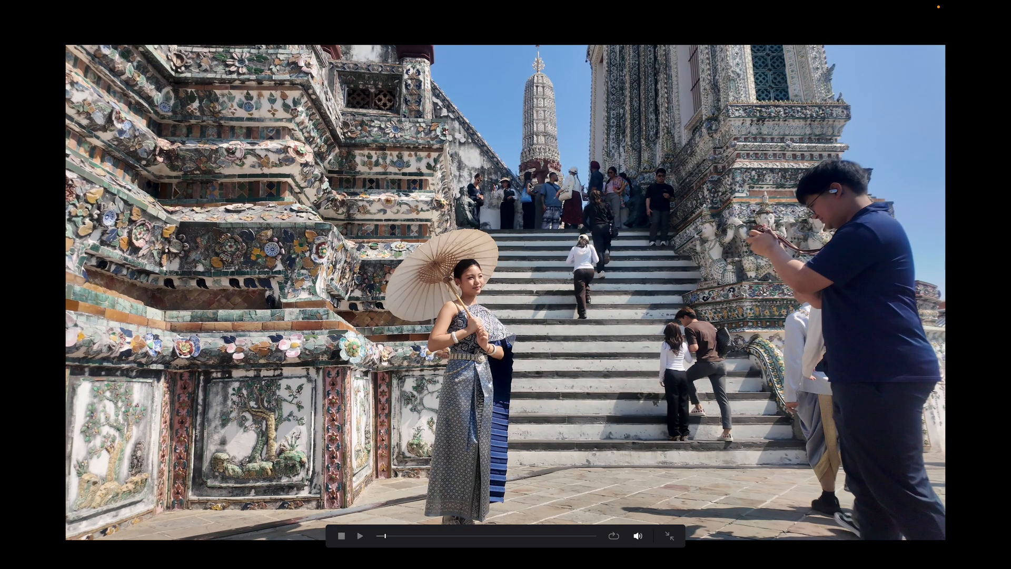